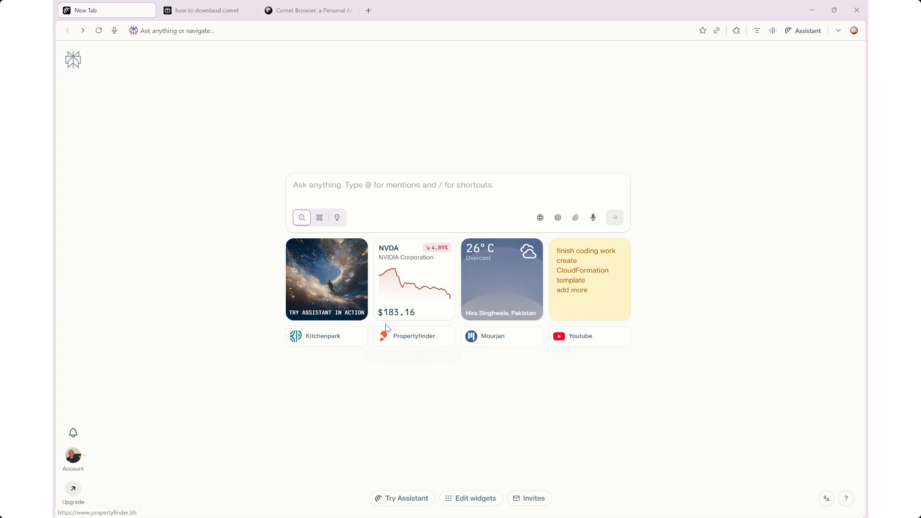
Step: Look over the Comet download page, then go back to the New Tab page
click(313, 11)
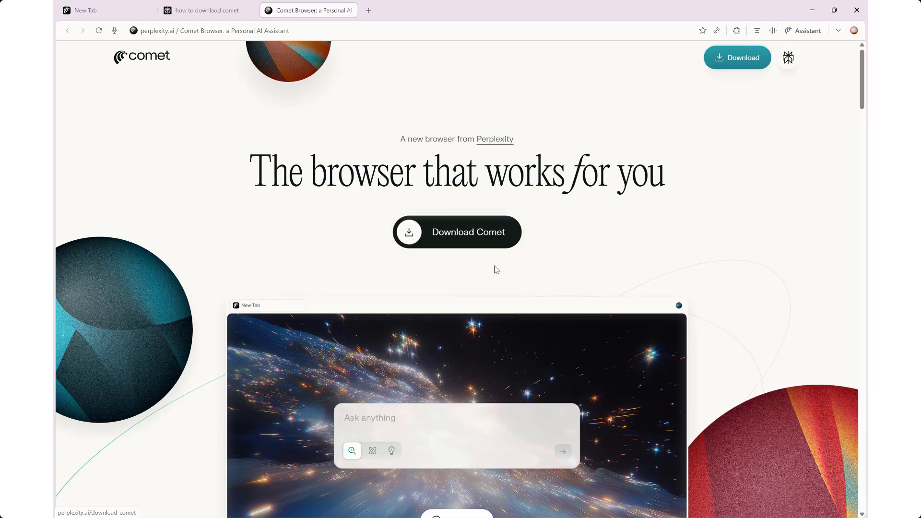
scroll(386, 252, down, 8)
scroll(386, 257, down, 2)
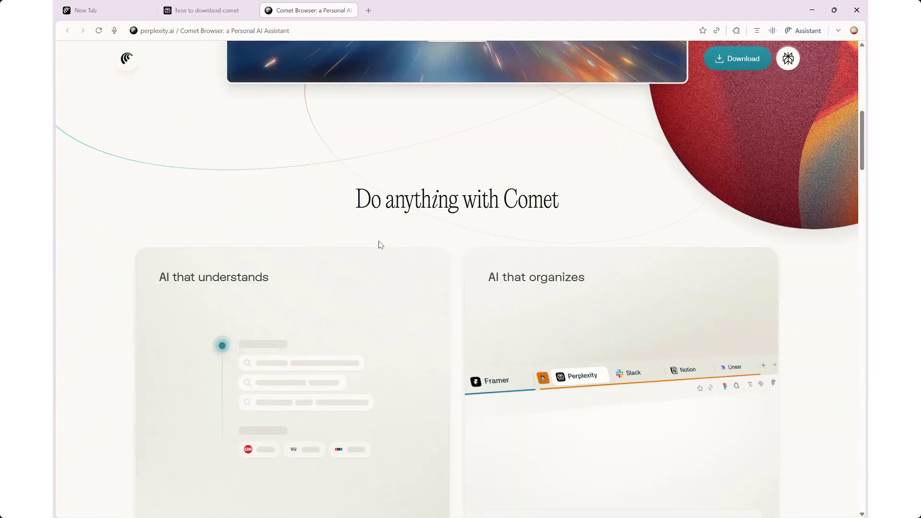
scroll(379, 245, up, 6)
click(112, 6)
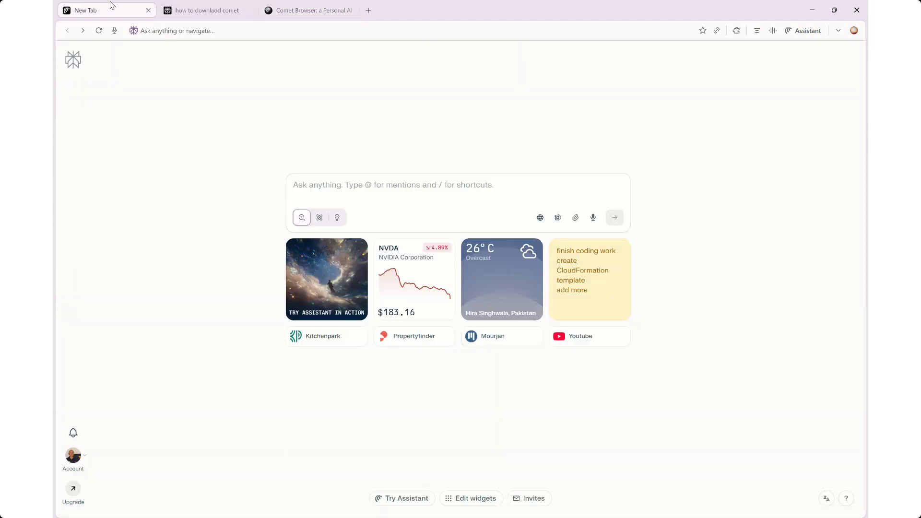
Step: Preview the Ask anything suggestions and the profile menu, closing each again
click(407, 187)
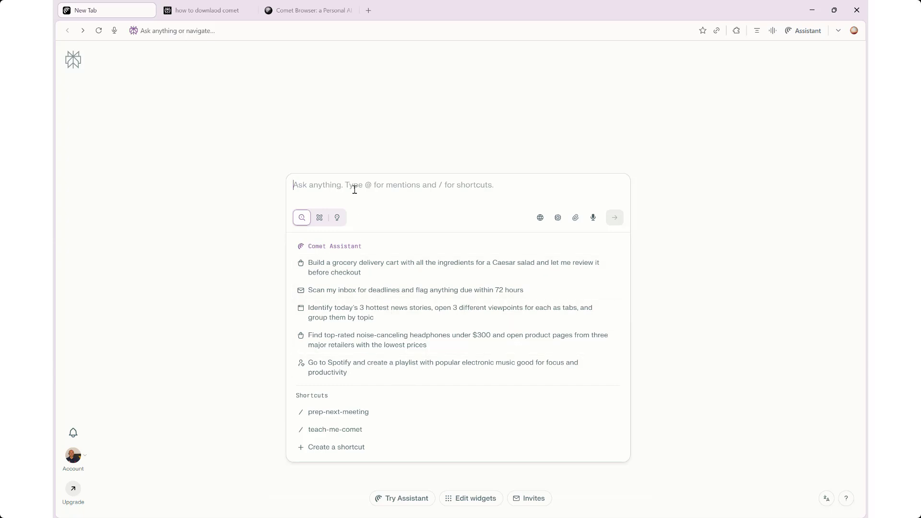
click(310, 155)
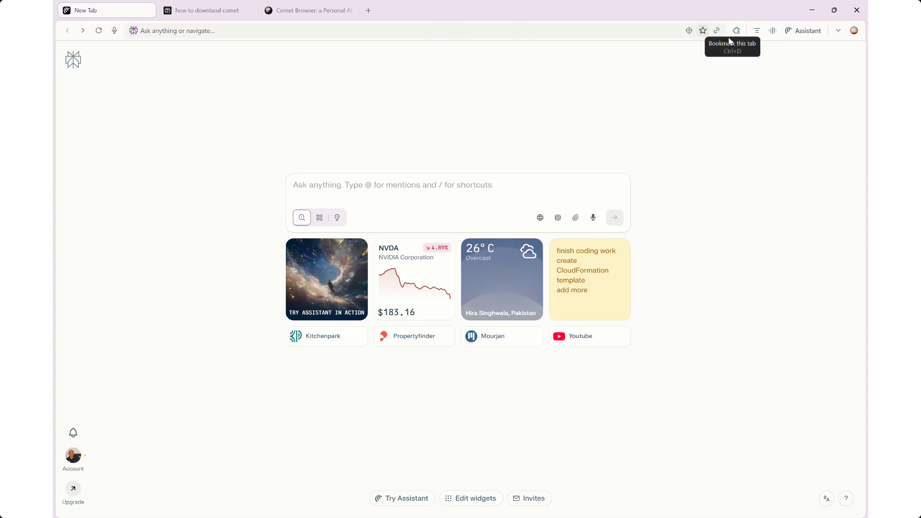
click(855, 31)
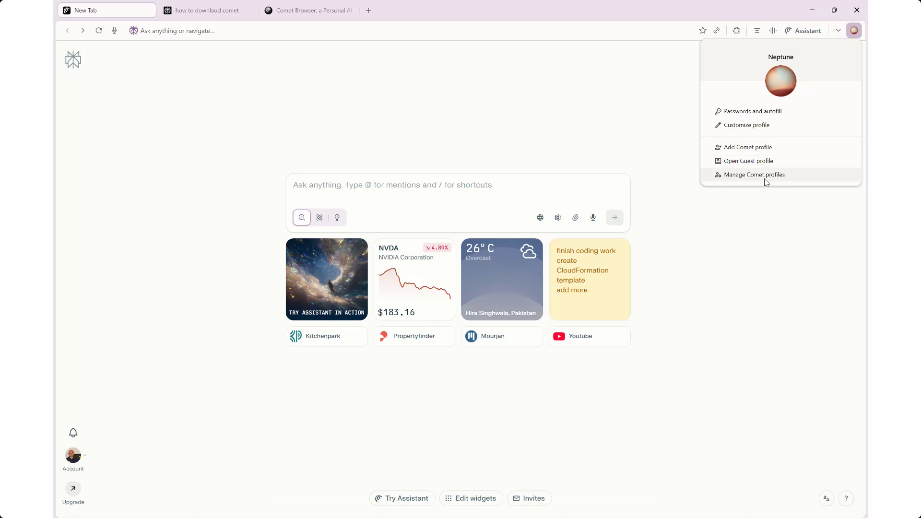
click(560, 142)
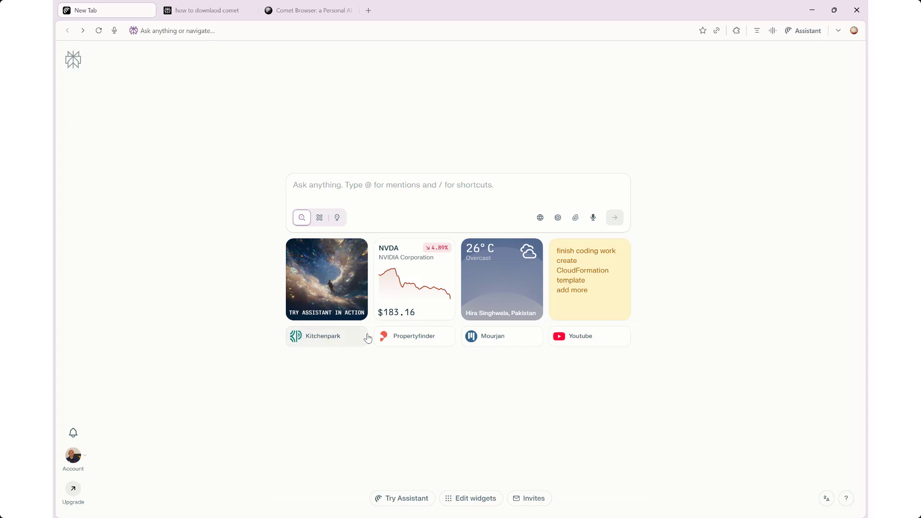
Step: Browse the widget gallery in edit mode and finish editing without adding widgets
click(476, 499)
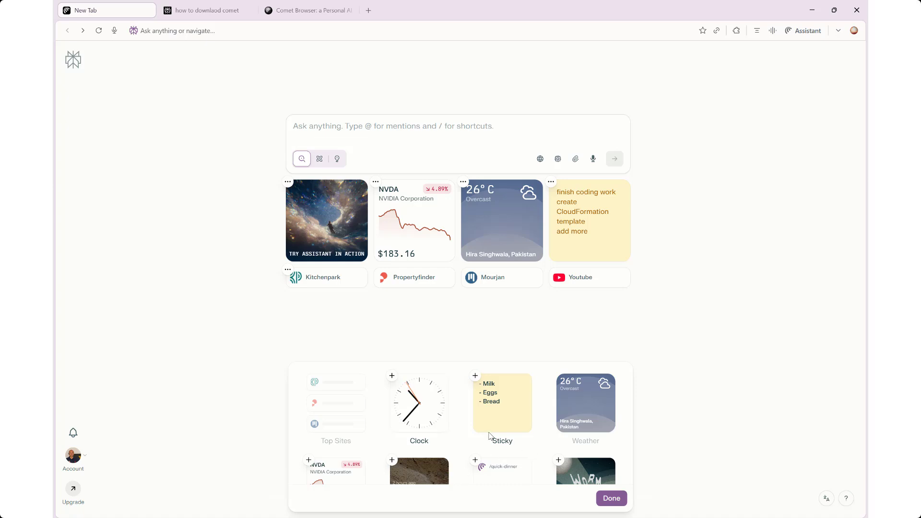
scroll(554, 419, down, 2)
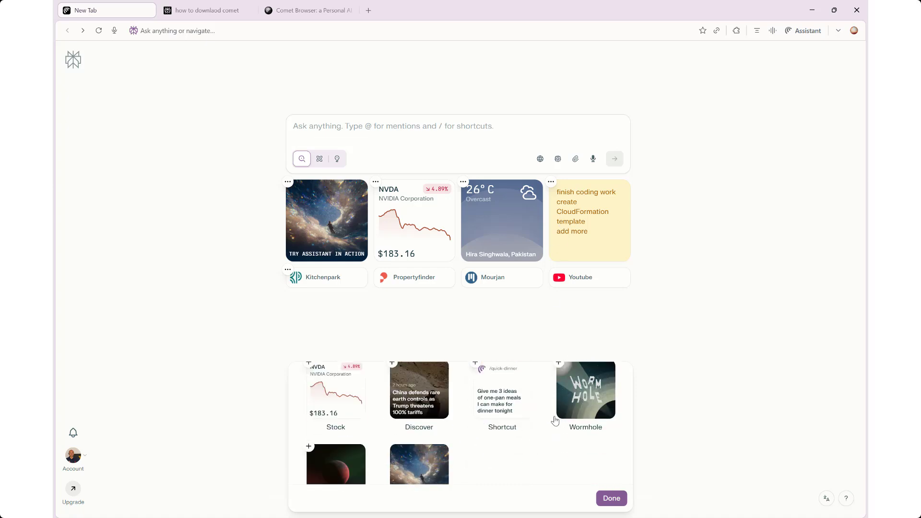
scroll(552, 421, down, 1)
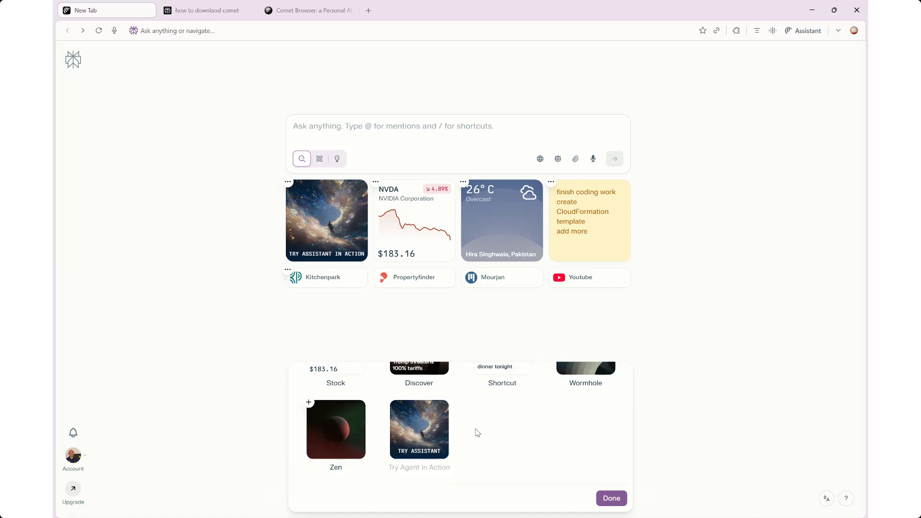
scroll(475, 433, up, 2)
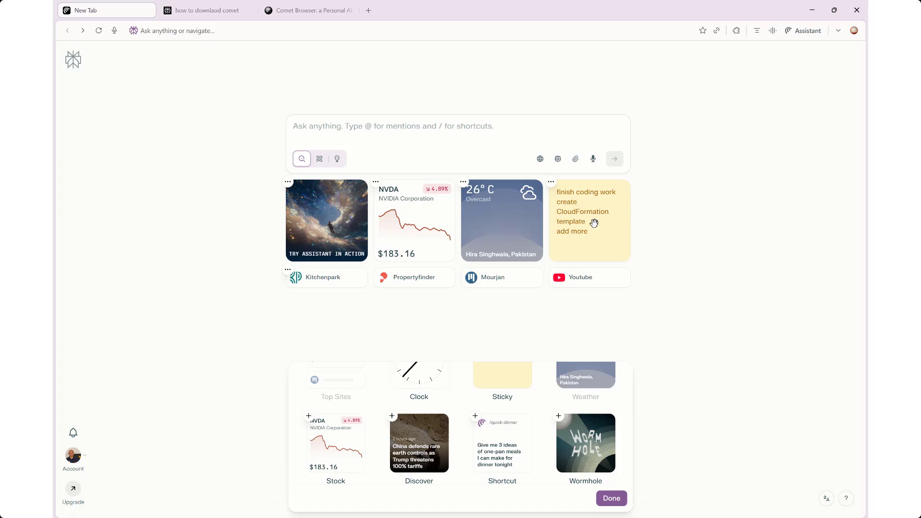
click(612, 498)
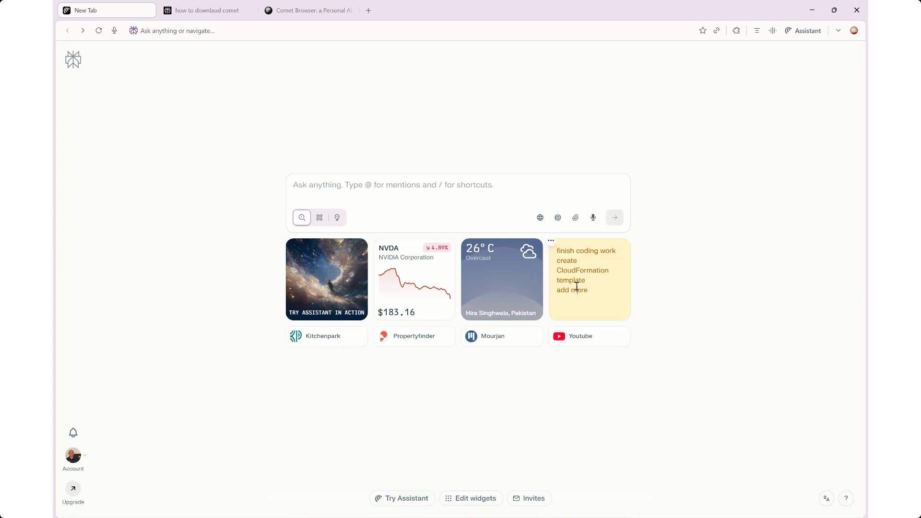
Step: Delete the 'add more' line from the sticky note
double_click(579, 291)
shift+click(554, 292)
key(BackSpace)
Step: In a new Assistant thread, ask for a CloudFormation template for S3 and VPC, correcting 'cludformation'
click(804, 34)
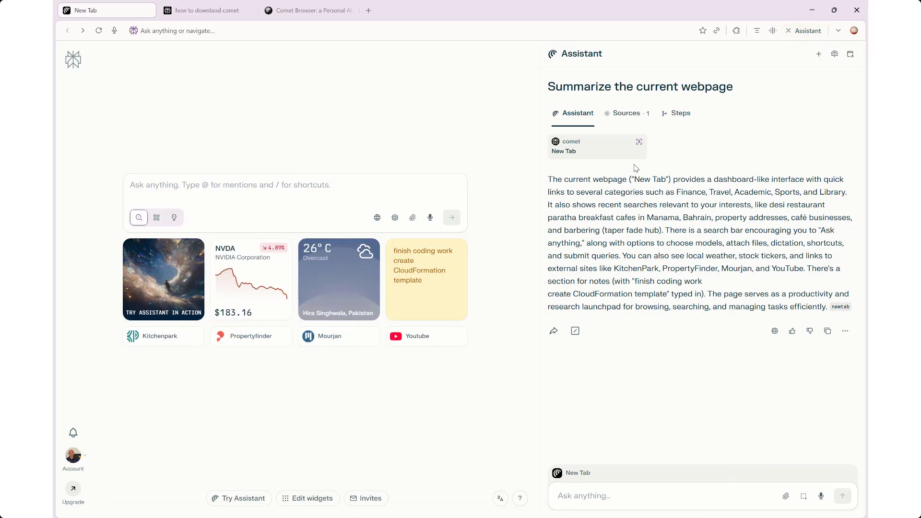
click(641, 493)
click(819, 54)
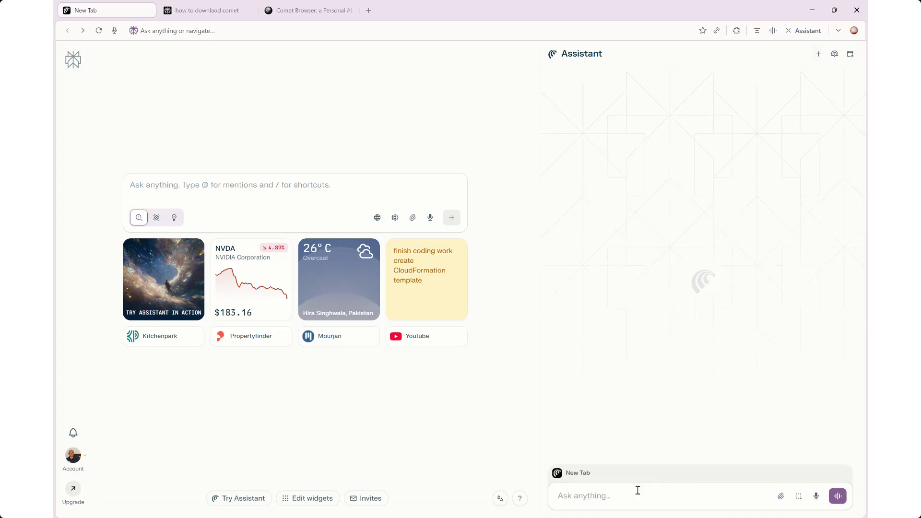
text(can you write a cl)
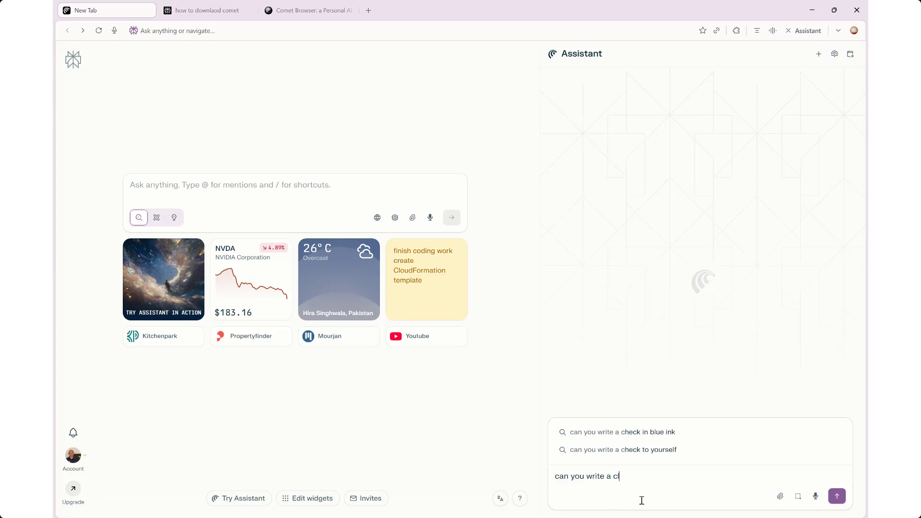
text(udformation templete for)
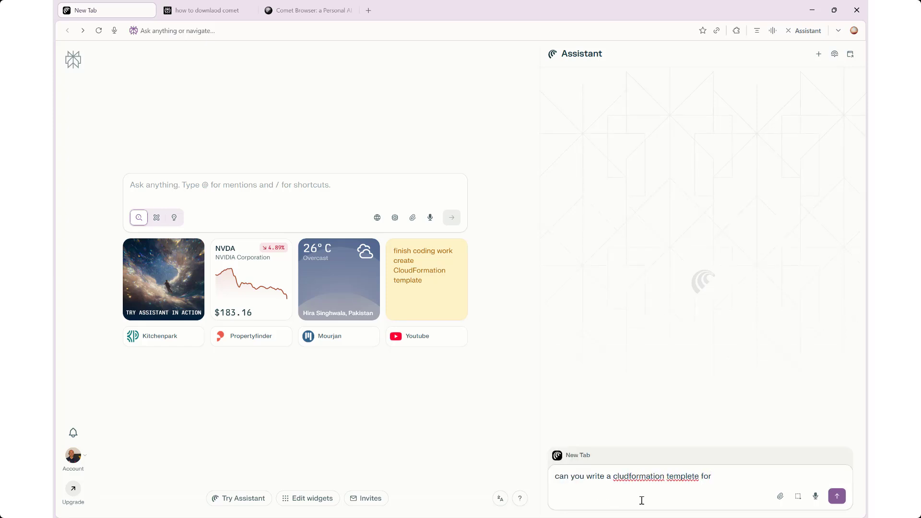
text( s3 adn vpc)
right_click(643, 477)
click(662, 342)
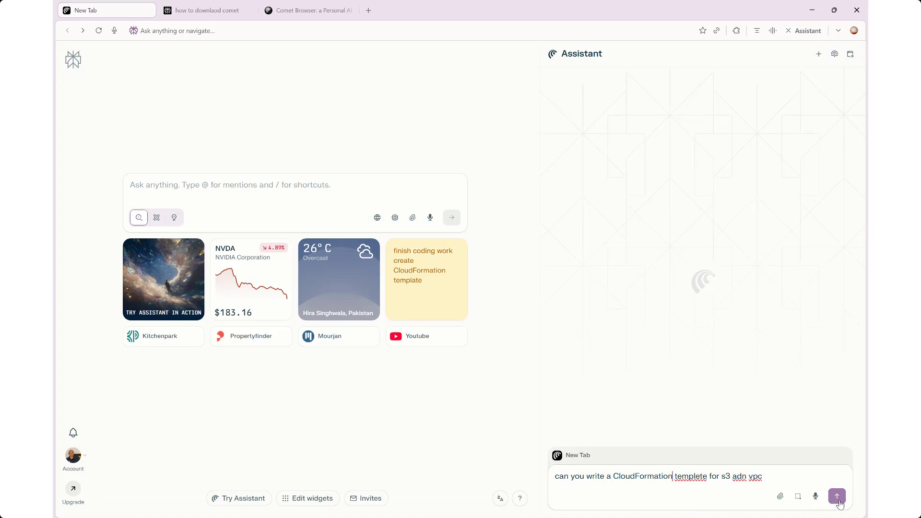
click(839, 500)
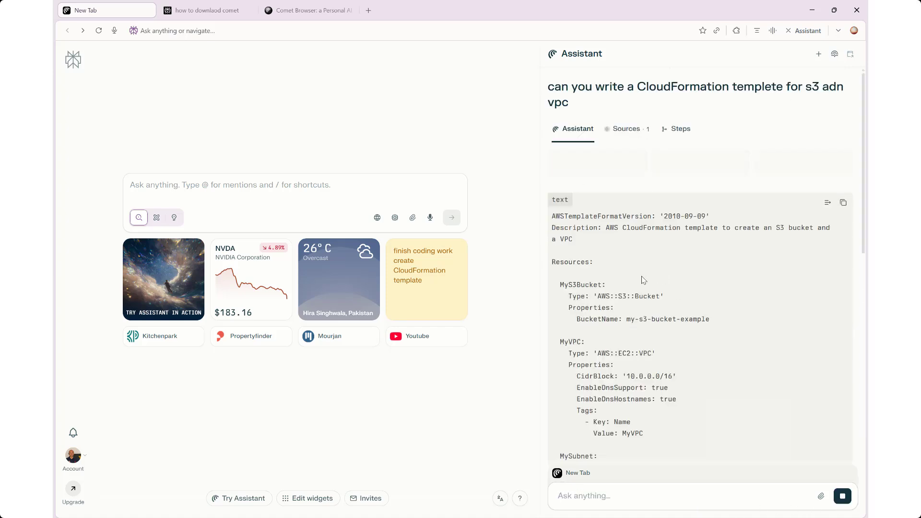
Step: Read through the S3 bucket and VPC YAML template answer and copy its code
scroll(648, 280, down, 2)
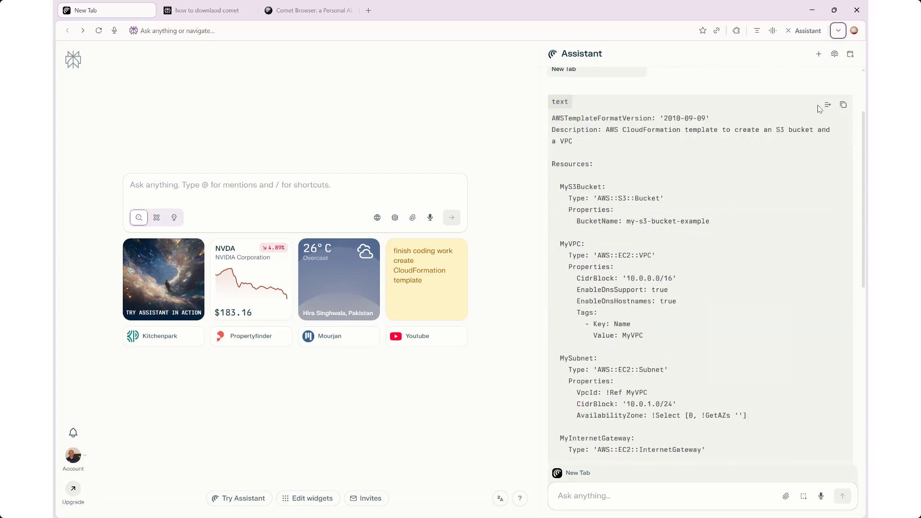
scroll(652, 256, down, 3)
scroll(651, 255, down, 9)
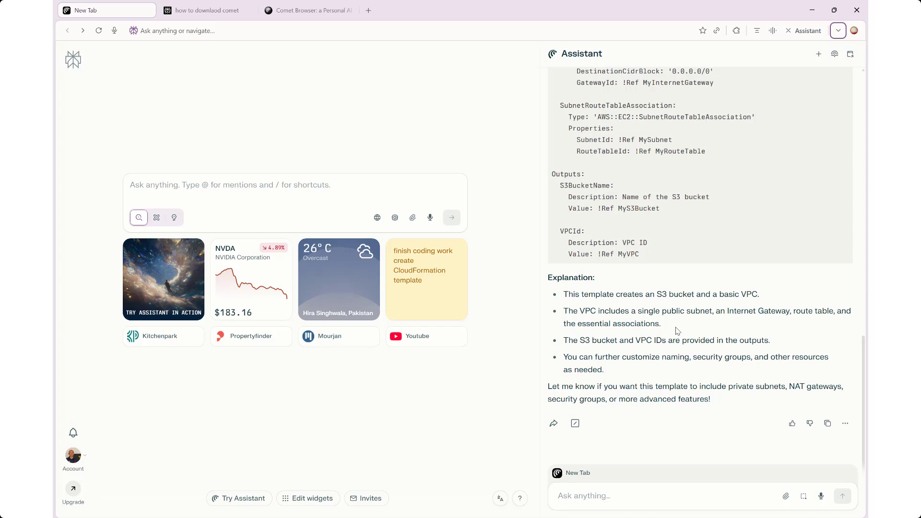
scroll(645, 316, up, 1)
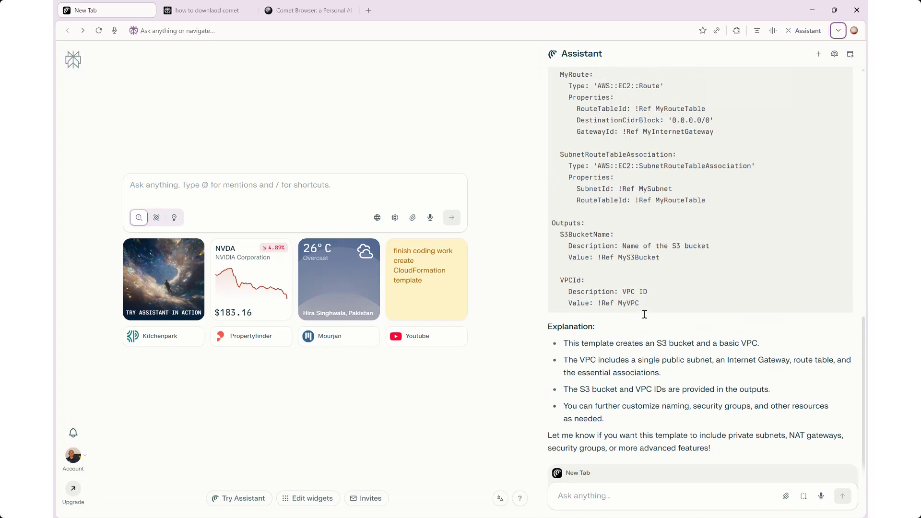
scroll(619, 410, down, 1)
click(617, 496)
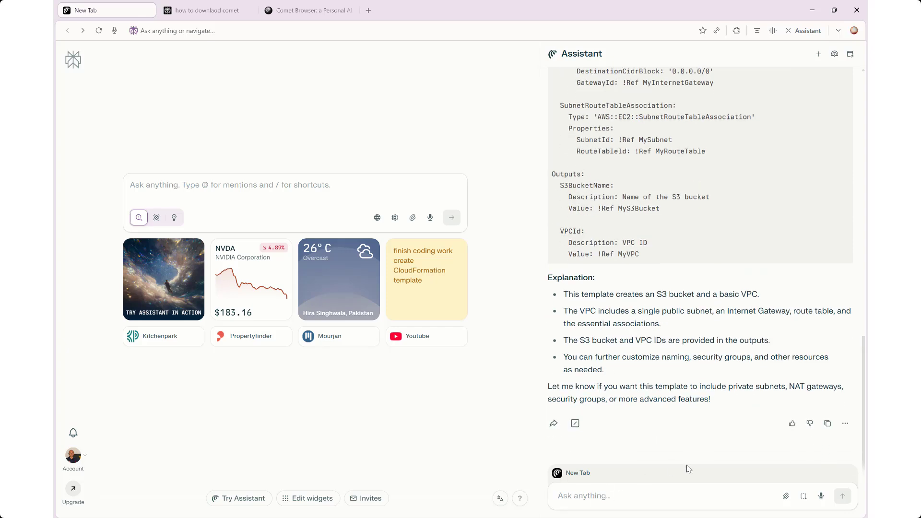
scroll(665, 353, up, 1)
scroll(664, 353, up, 4)
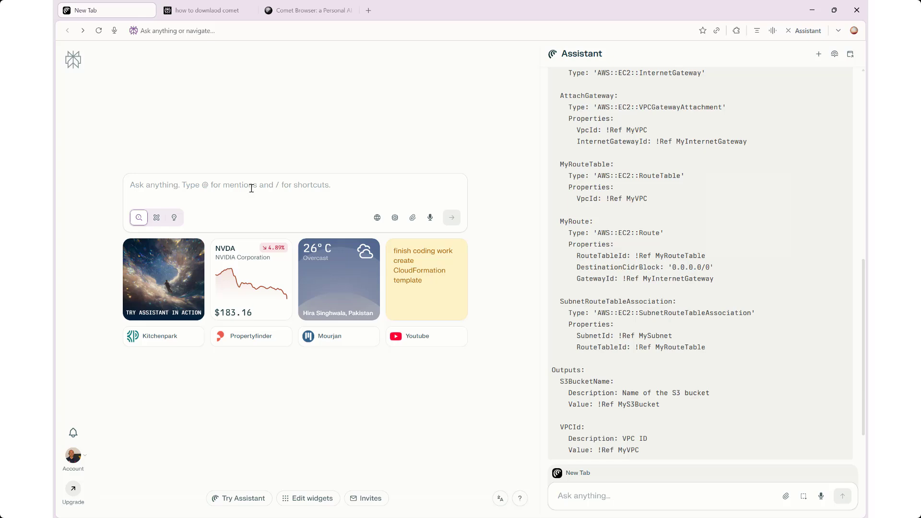
scroll(707, 304, down, 2)
scroll(707, 304, up, 15)
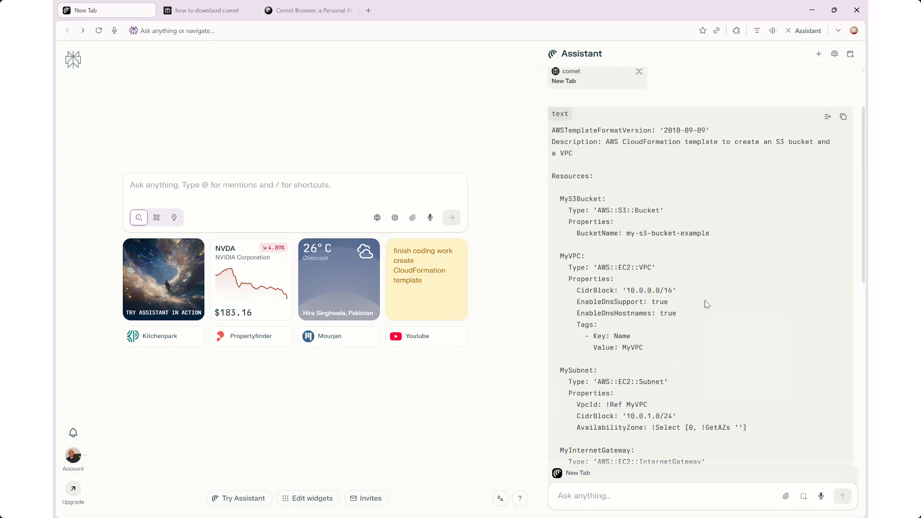
click(844, 204)
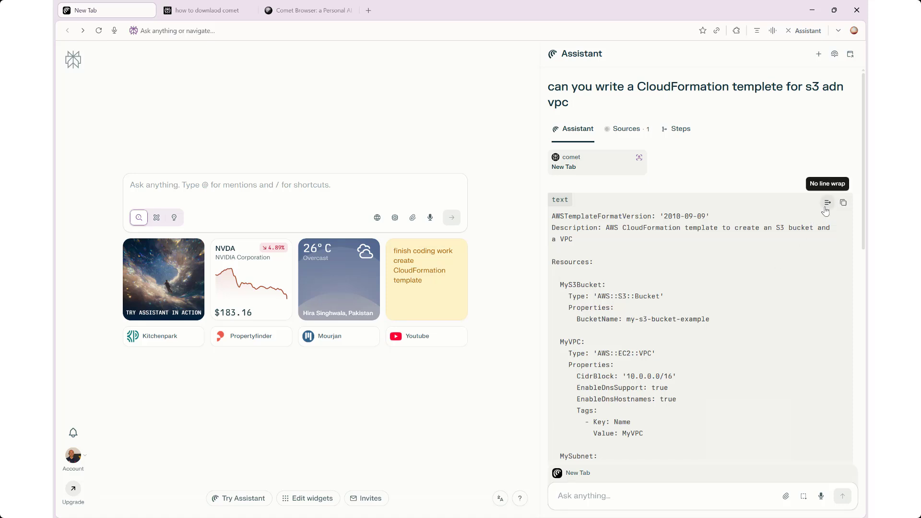
Step: Check the answer's Sources and Steps tabs, then return to the template answer
click(633, 129)
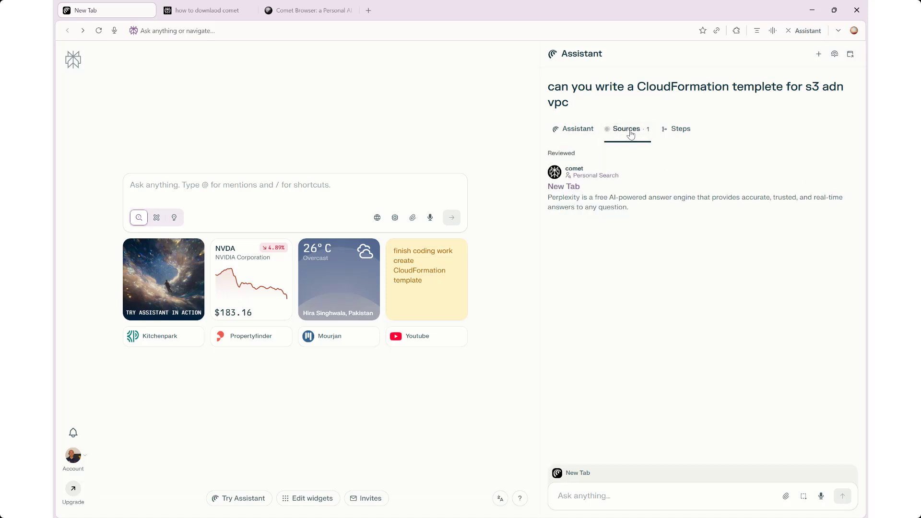
click(684, 132)
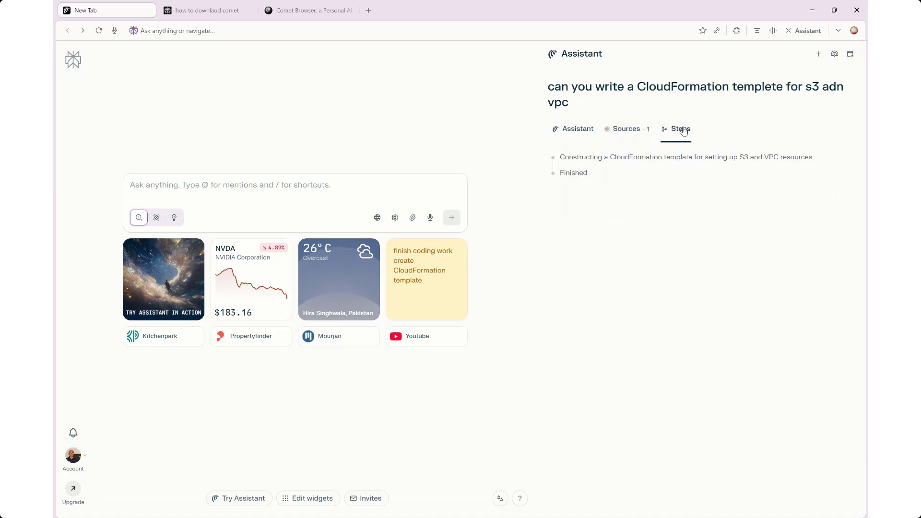
click(578, 130)
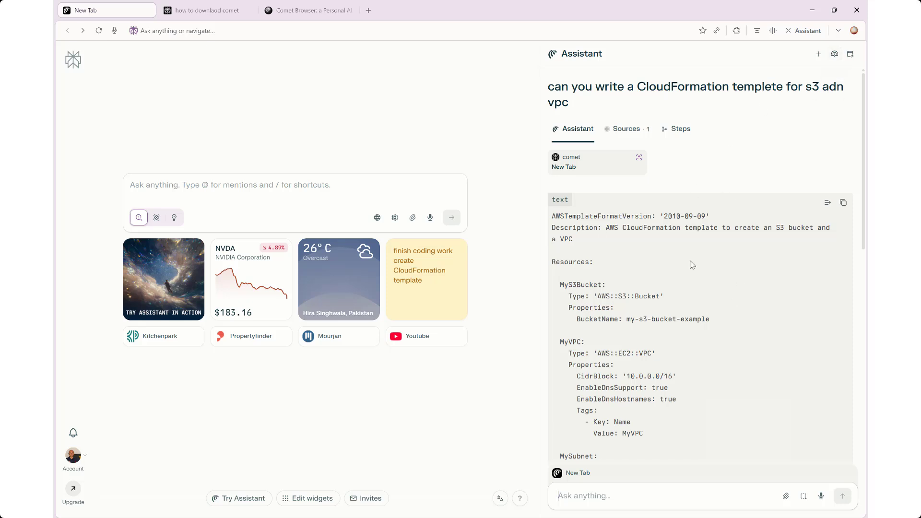
click(819, 55)
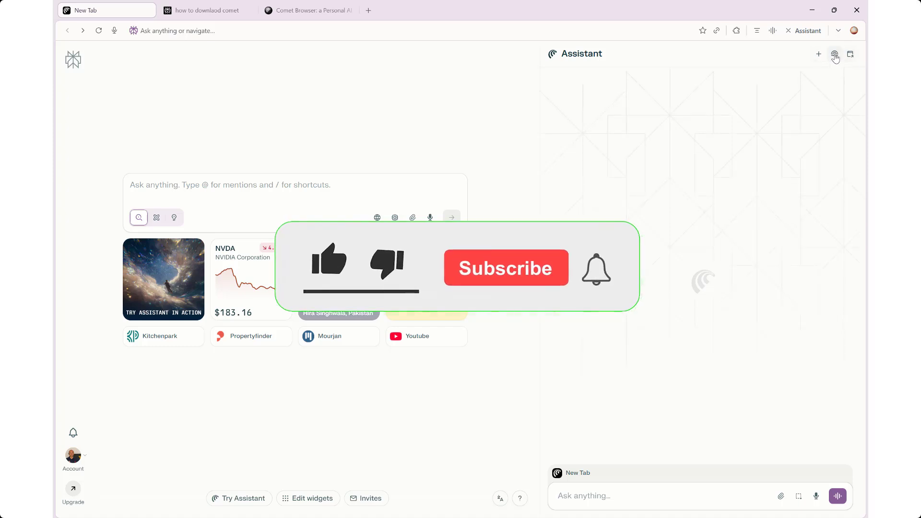
click(835, 54)
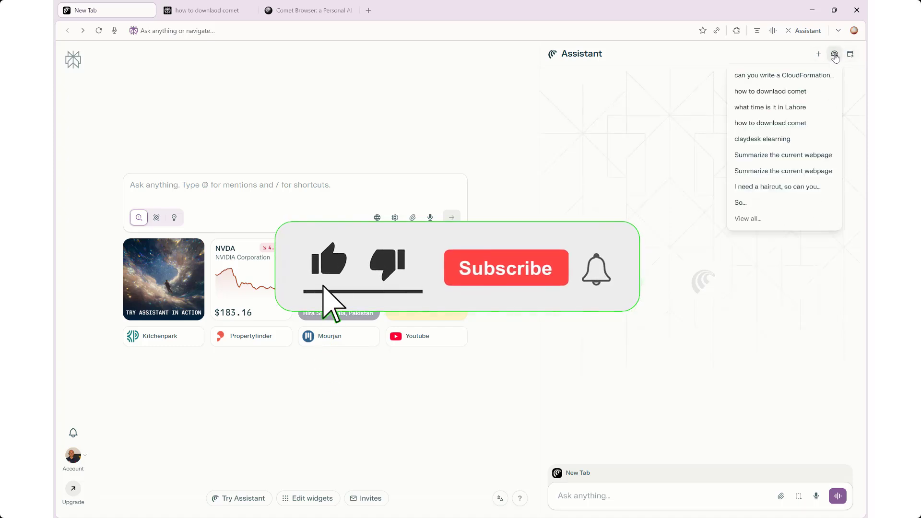
click(796, 77)
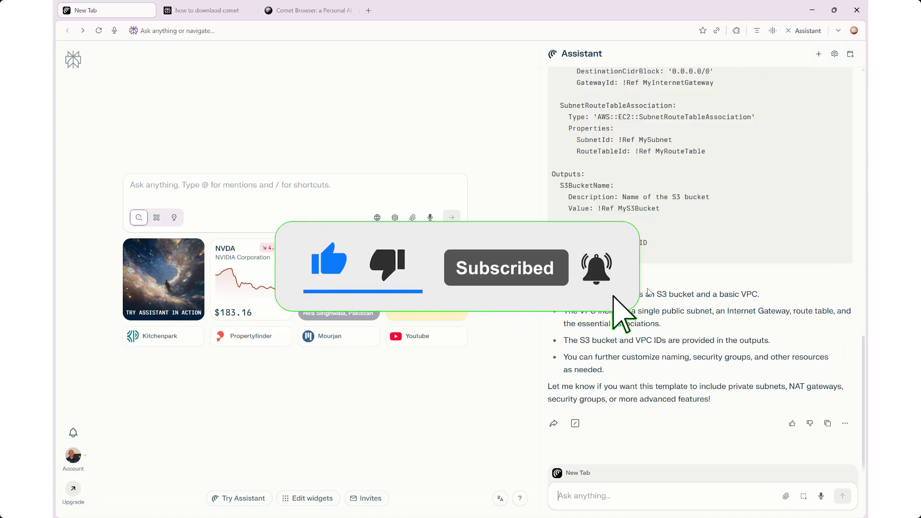
scroll(648, 292, up, 5)
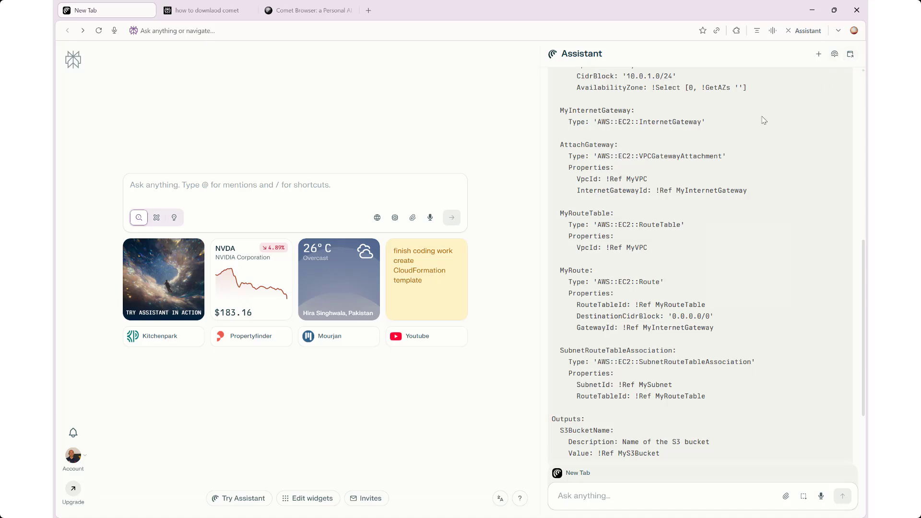
scroll(693, 239, down, 2)
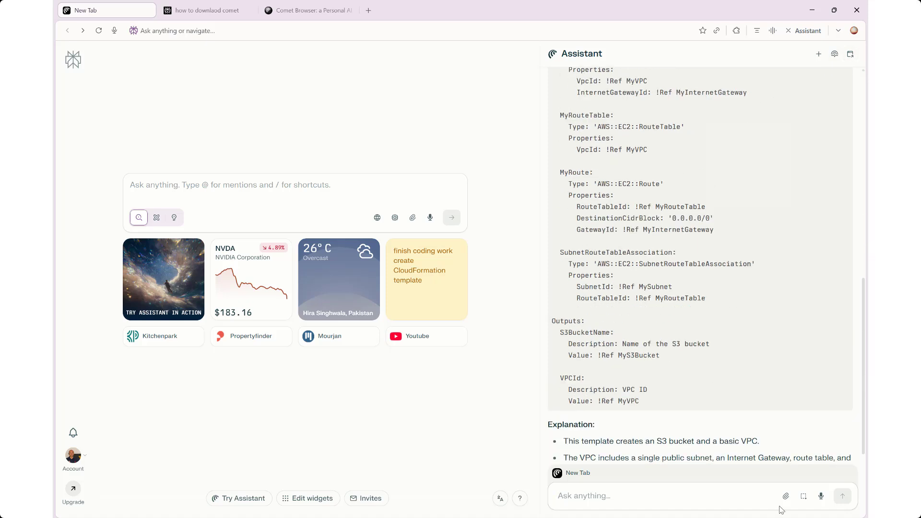
Step: Dictate and send the follow-up 'For EC 2 instance?', then cancel the file-attach picker
click(820, 497)
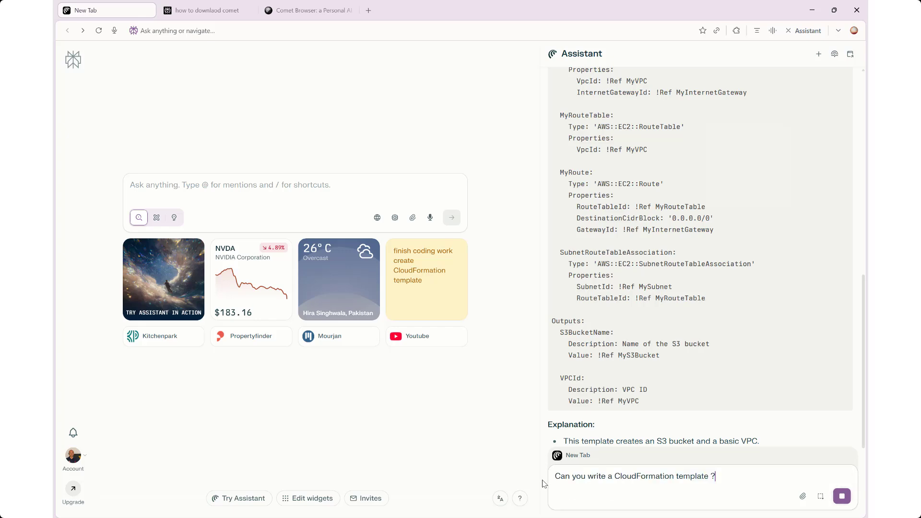
click(843, 496)
click(843, 495)
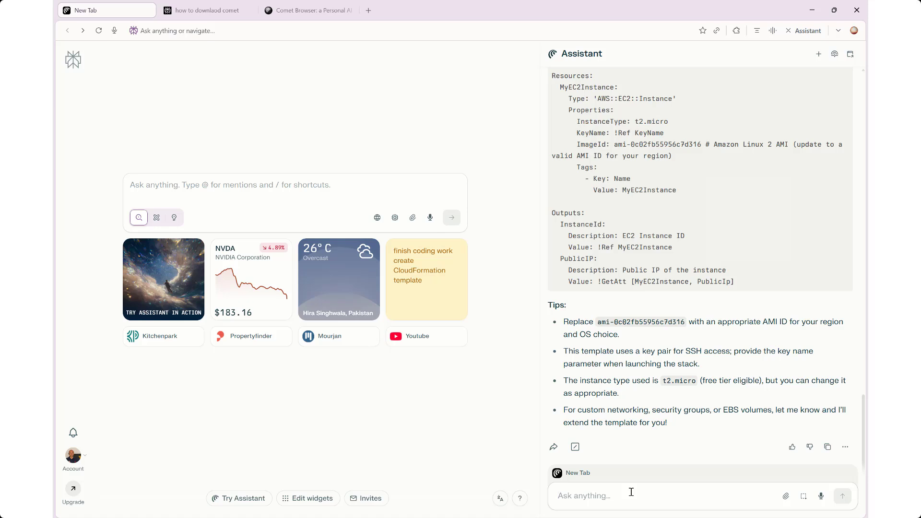
click(787, 497)
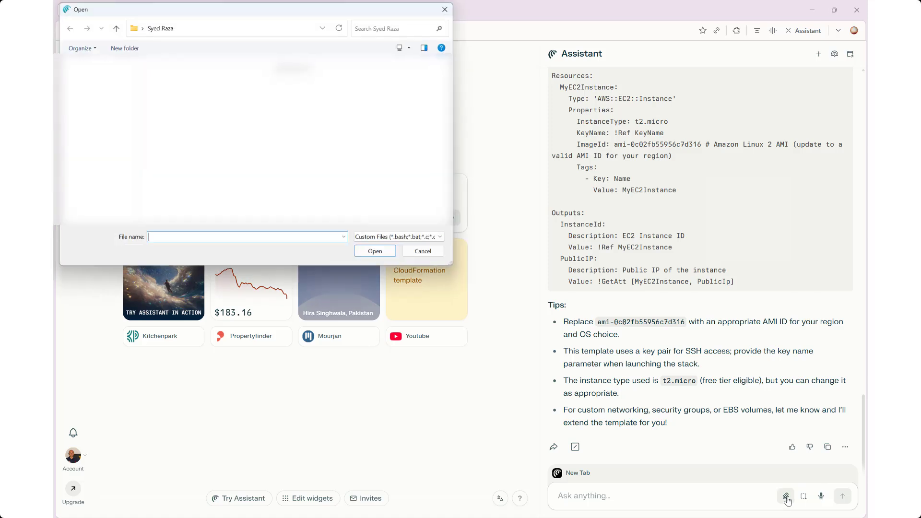
click(426, 254)
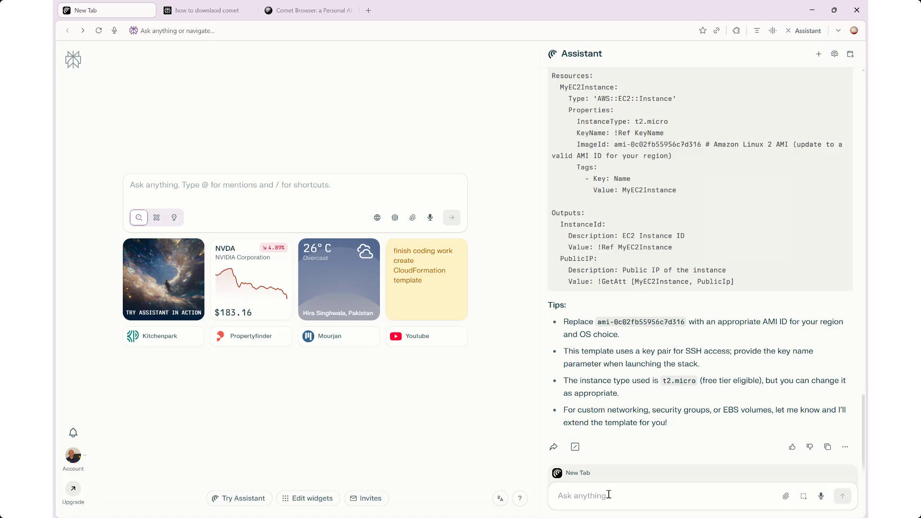
Step: Open and dismiss the new-tab search suggestions, then close the Assistant side panel
click(236, 189)
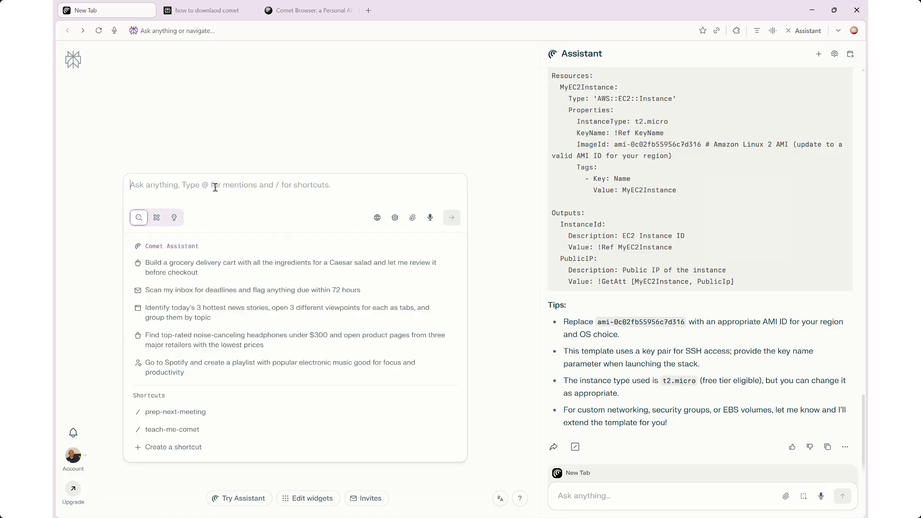
click(263, 147)
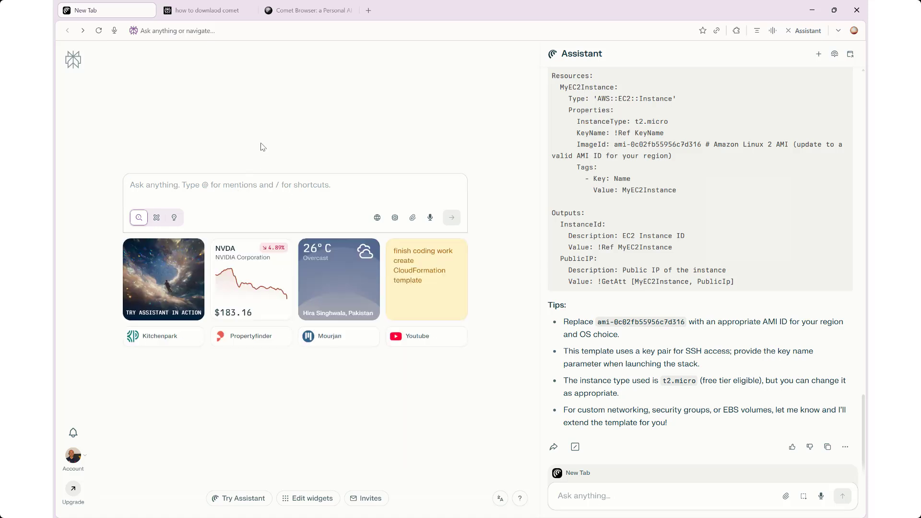
click(788, 32)
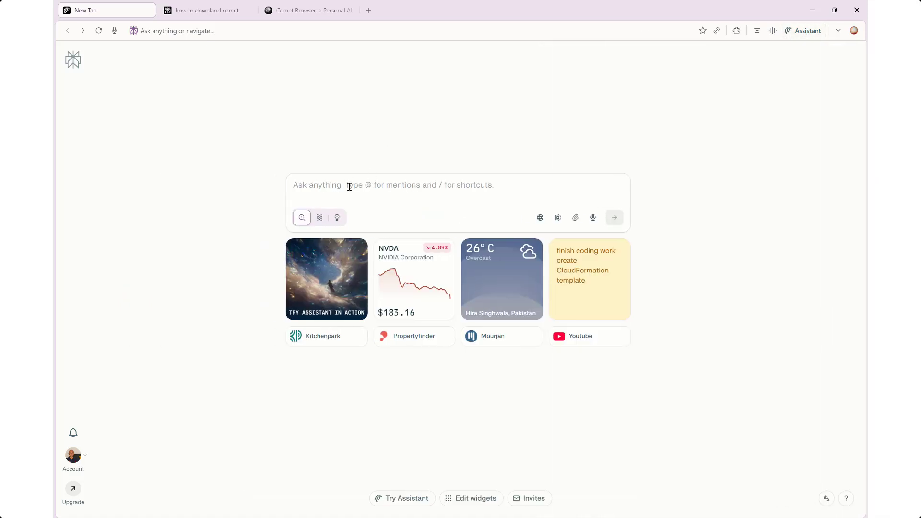
Step: Open the new-tab Ask anything dropdown showing Assistant tasks like prep-next-meeting and teach-me-comet
click(349, 186)
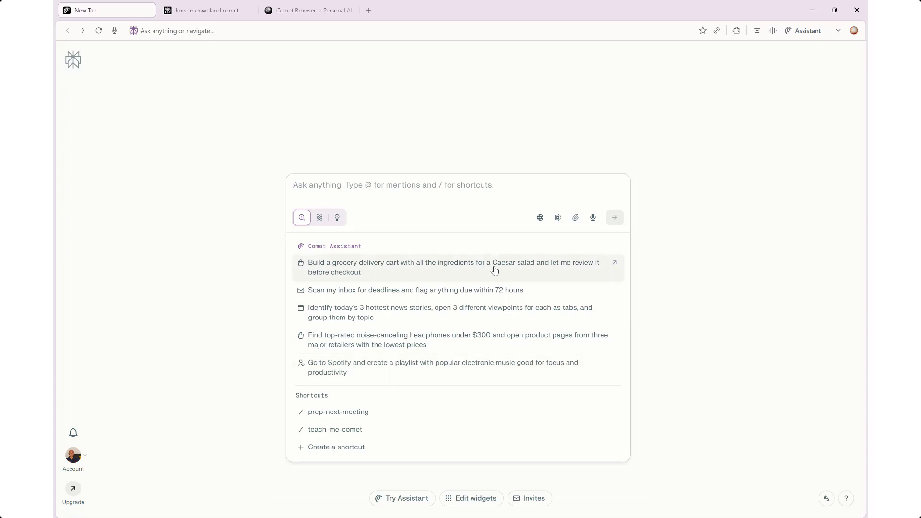
Step: Run the 'Build a grocery delivery cart… Caesar salad' Assistant task
click(360, 270)
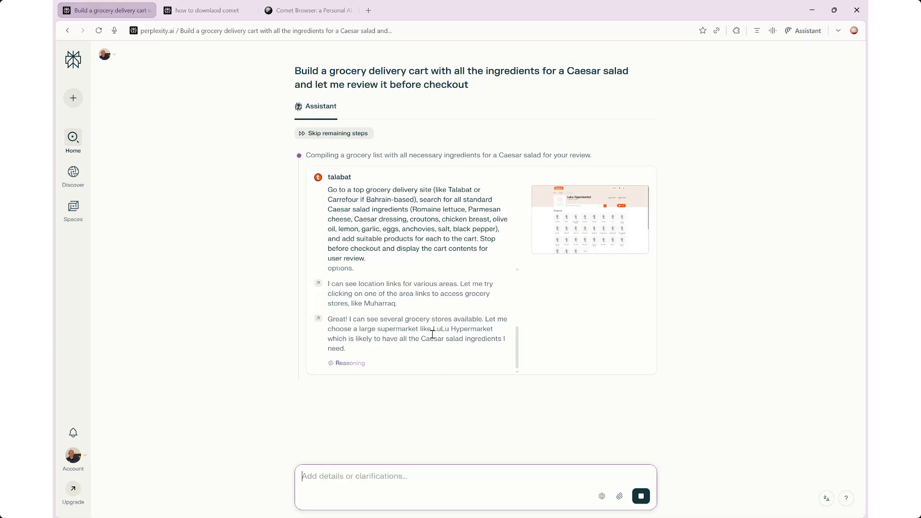
click(74, 99)
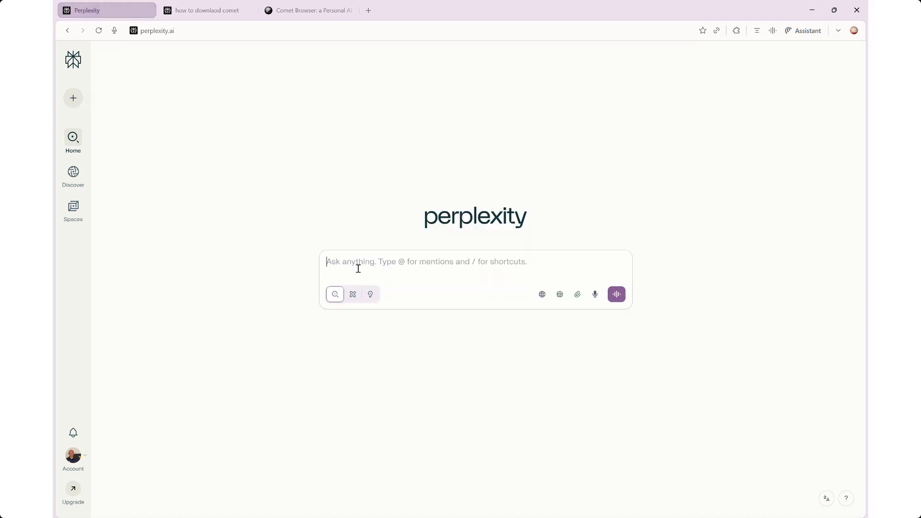
text(which)
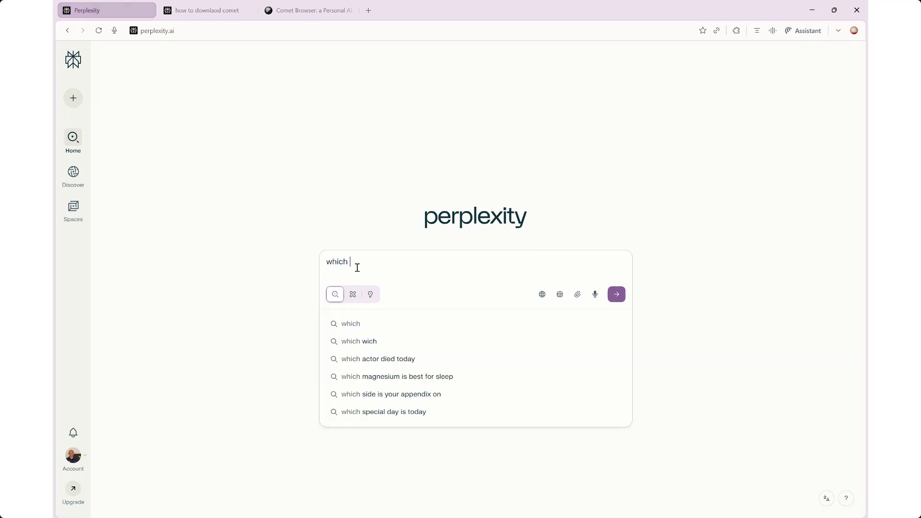
text( aws certification)
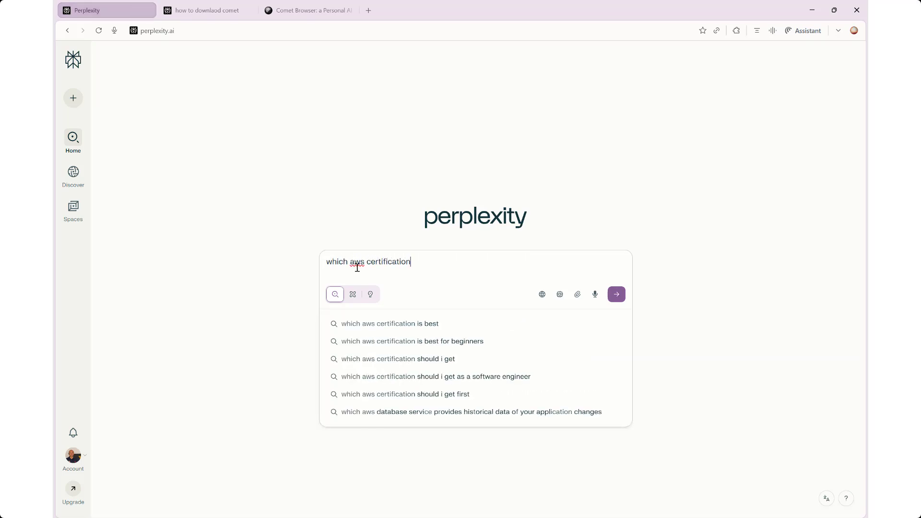
text(s should i get)
key(Return)
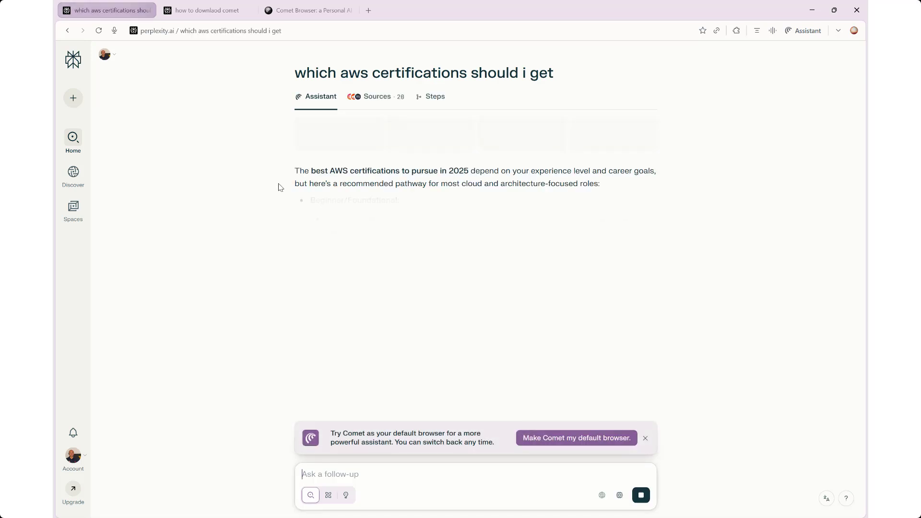
click(377, 101)
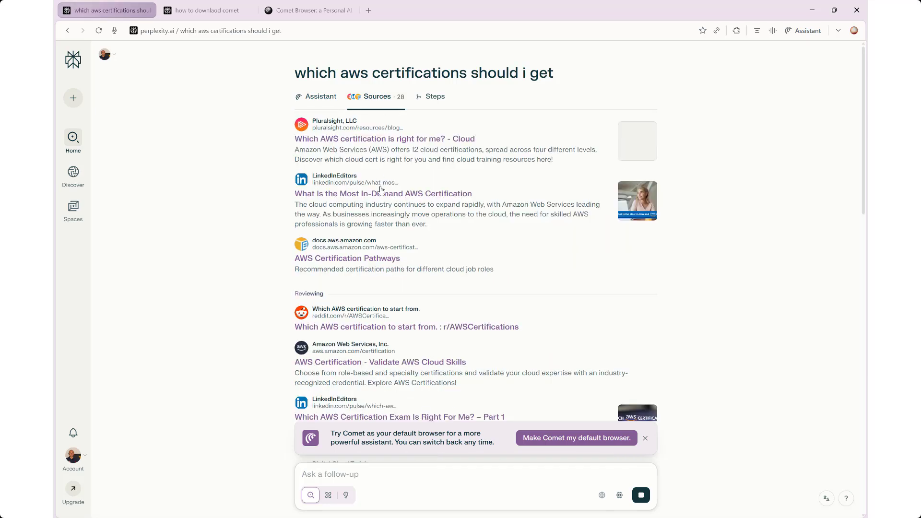
click(318, 97)
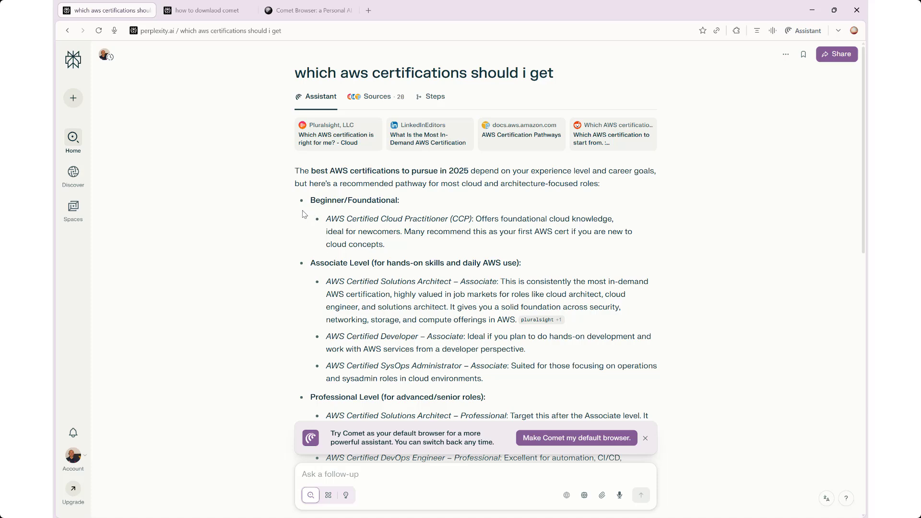
scroll(317, 196, down, 1)
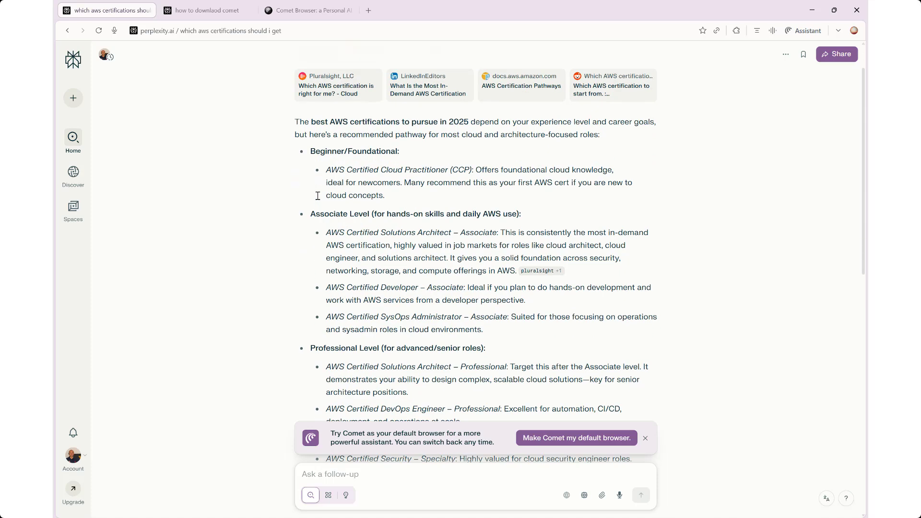
scroll(307, 214, down, 2)
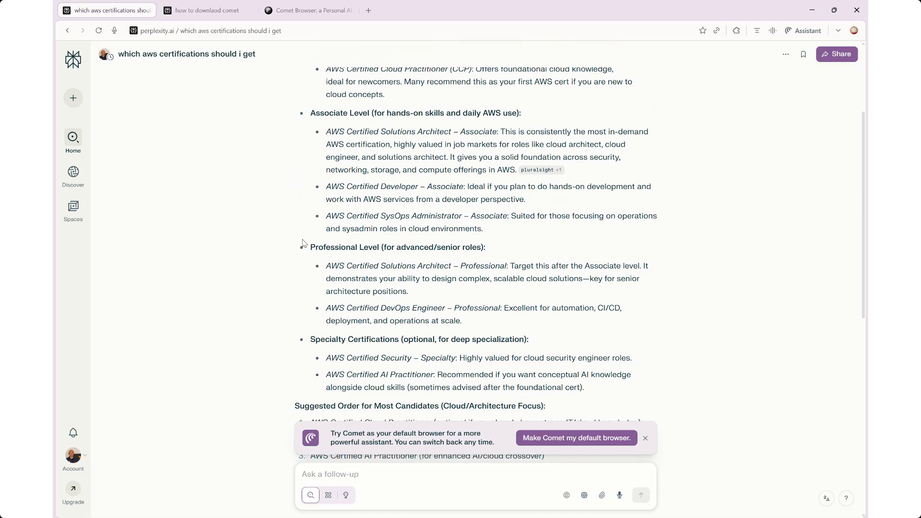
scroll(301, 237, down, 8)
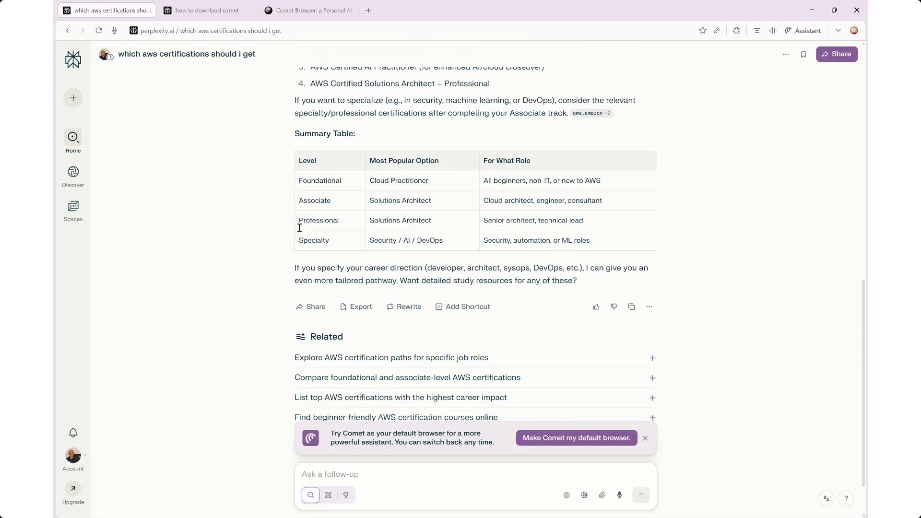
scroll(299, 228, down, 2)
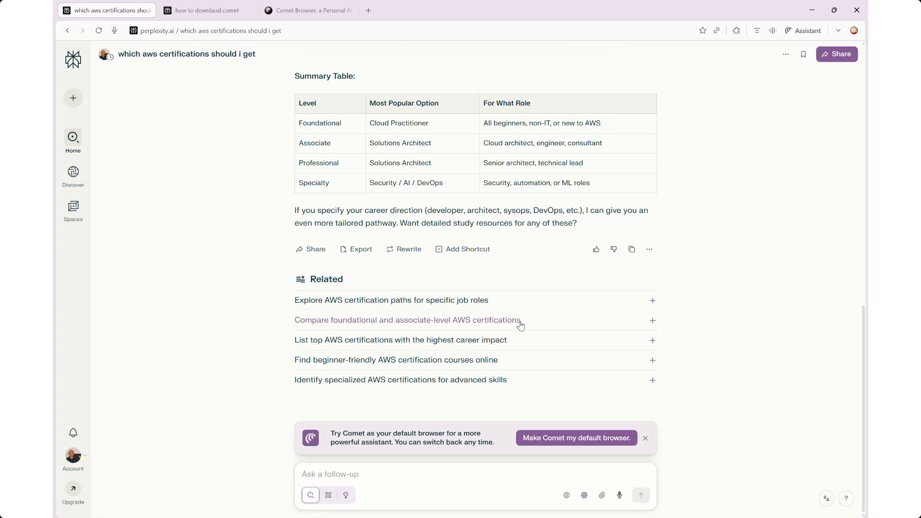
Step: Dismiss the 'Try Comet as your default browser' banner
scroll(455, 249, up, 7)
scroll(457, 247, down, 7)
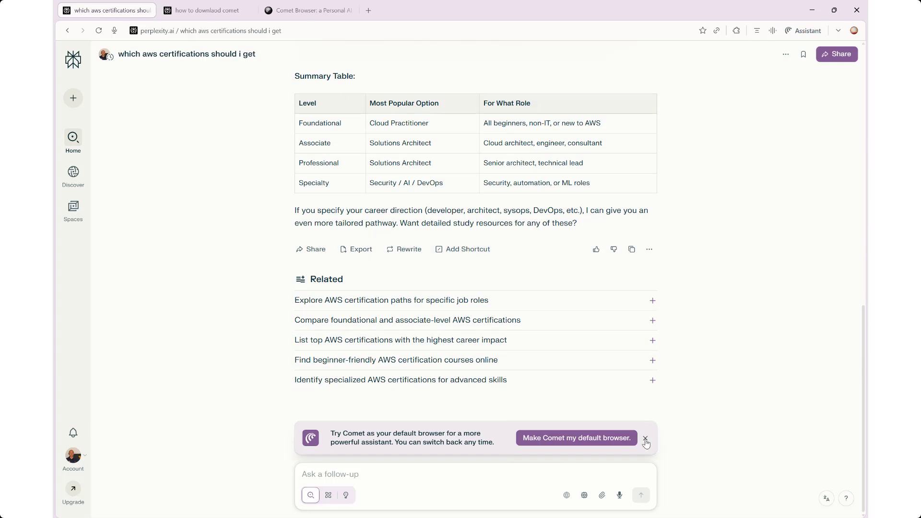
click(645, 439)
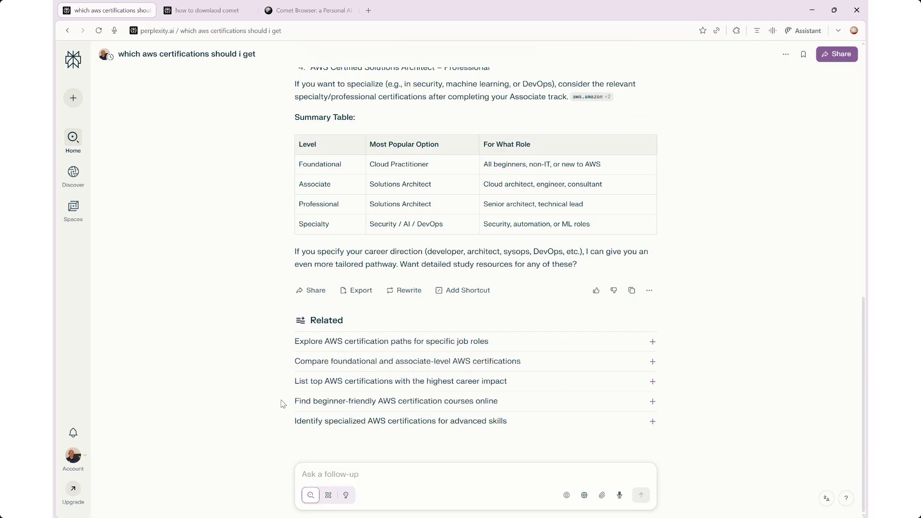
Step: Ask the related question on AWS certification paths for specific job roles and read the answer
click(381, 342)
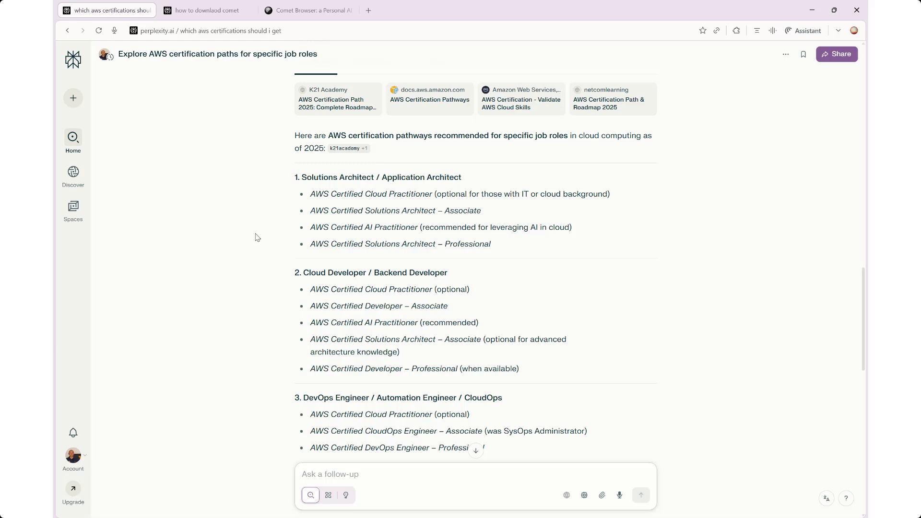
scroll(234, 235, down, 5)
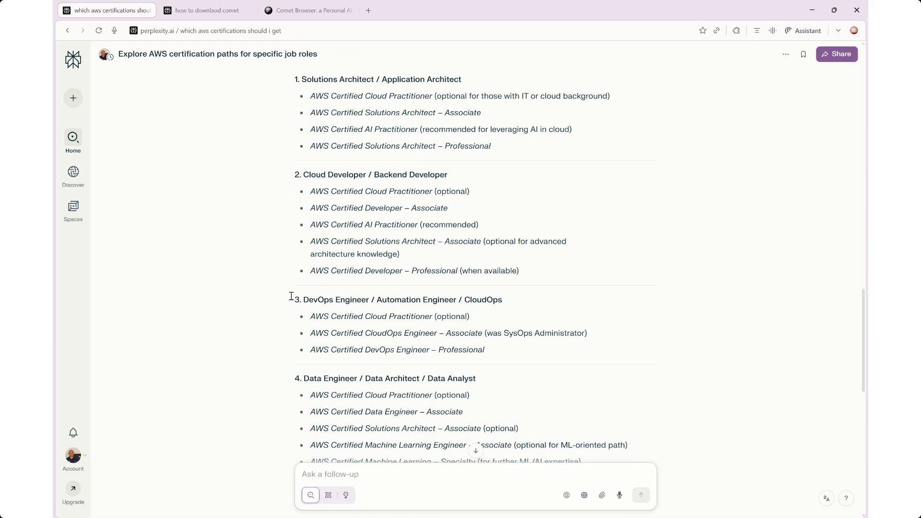
scroll(234, 272, down, 6)
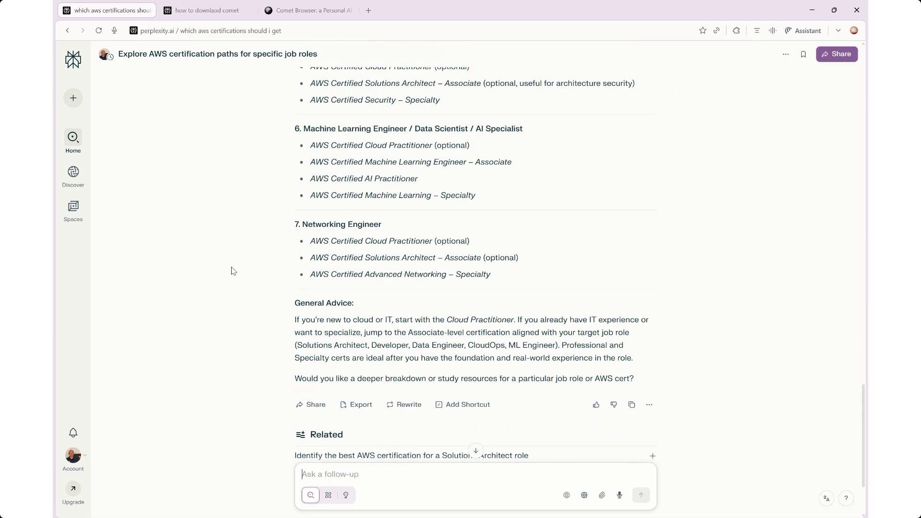
scroll(232, 271, down, 3)
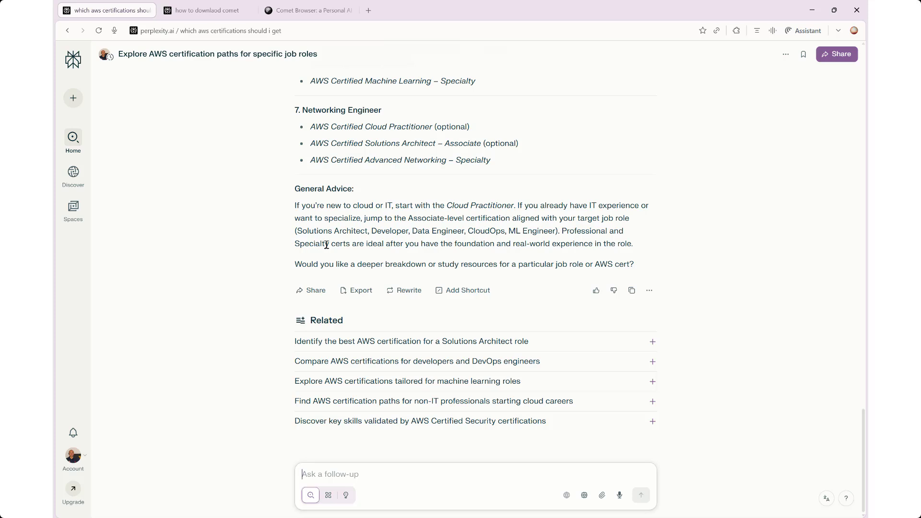
Step: Make the AWS certifications thread shareable by anyone with the link and copy its link
scroll(313, 237, up, 15)
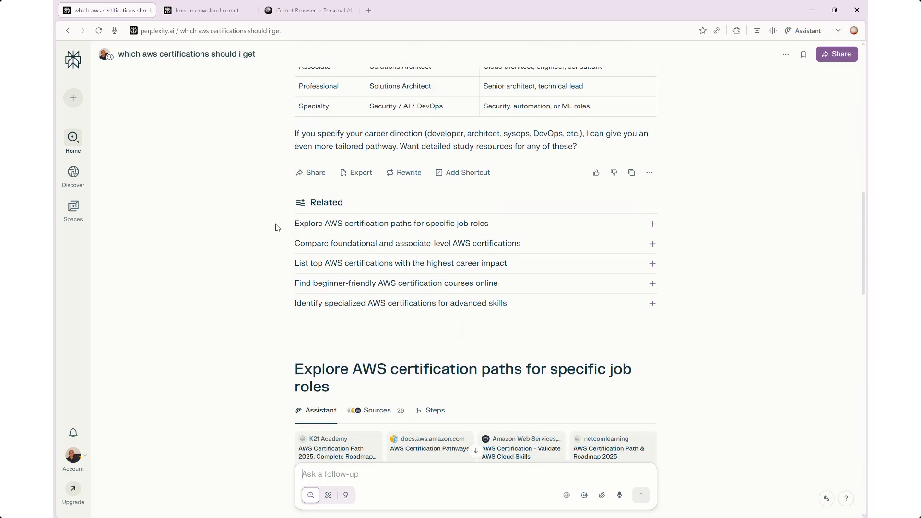
scroll(277, 228, up, 15)
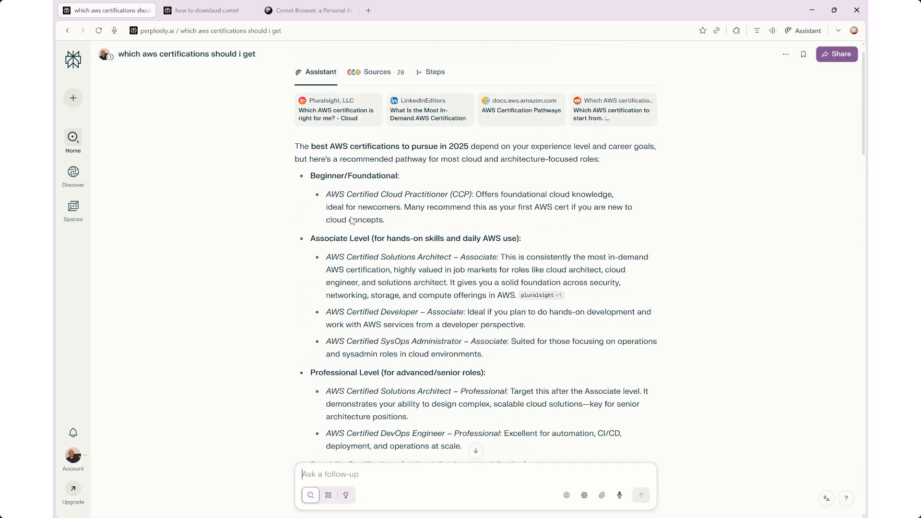
scroll(353, 221, up, 2)
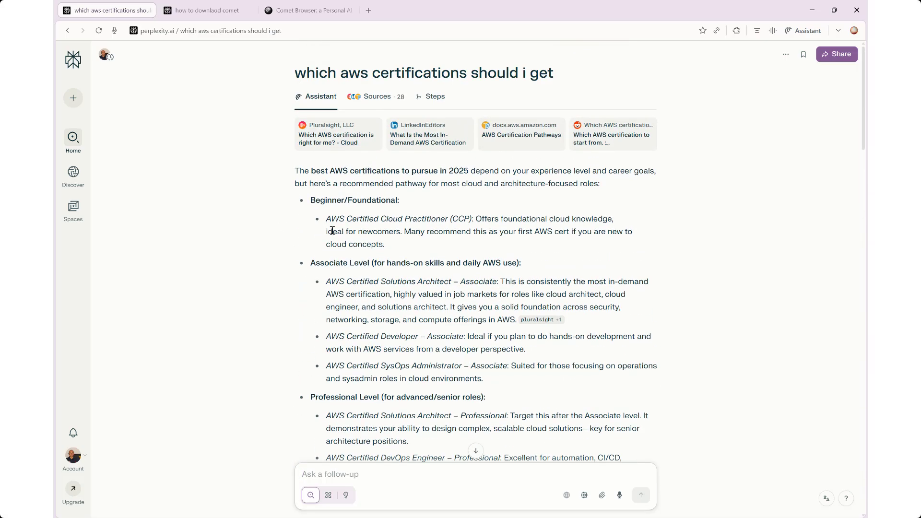
click(843, 54)
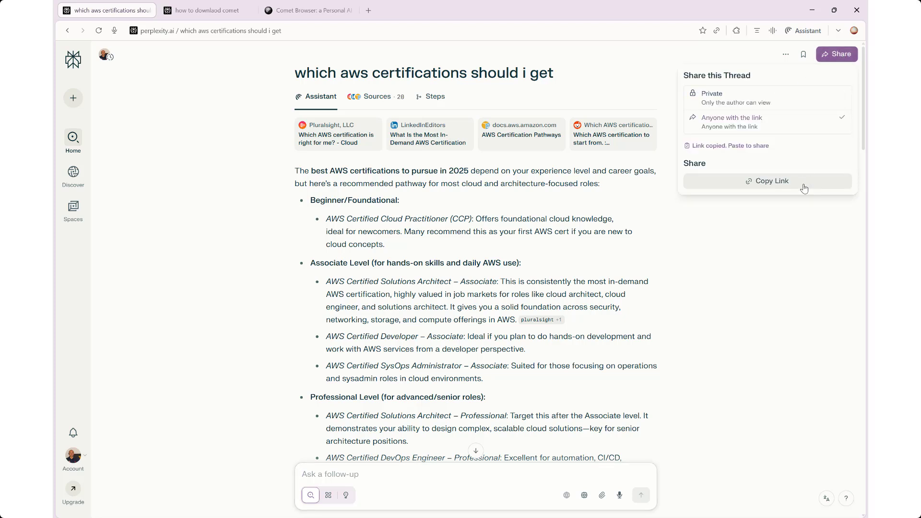
click(754, 229)
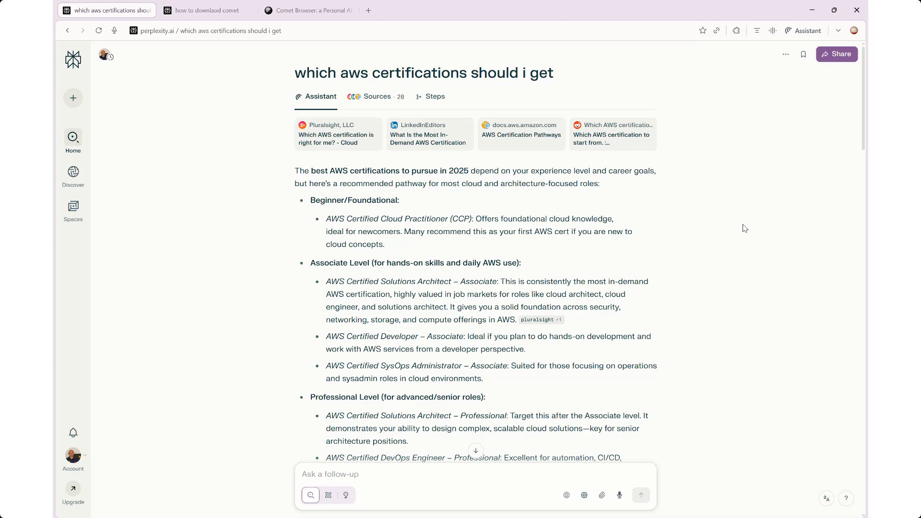
Step: Show the Discover news feed filtered to Tech & Science stories
mouse_move(79, 143)
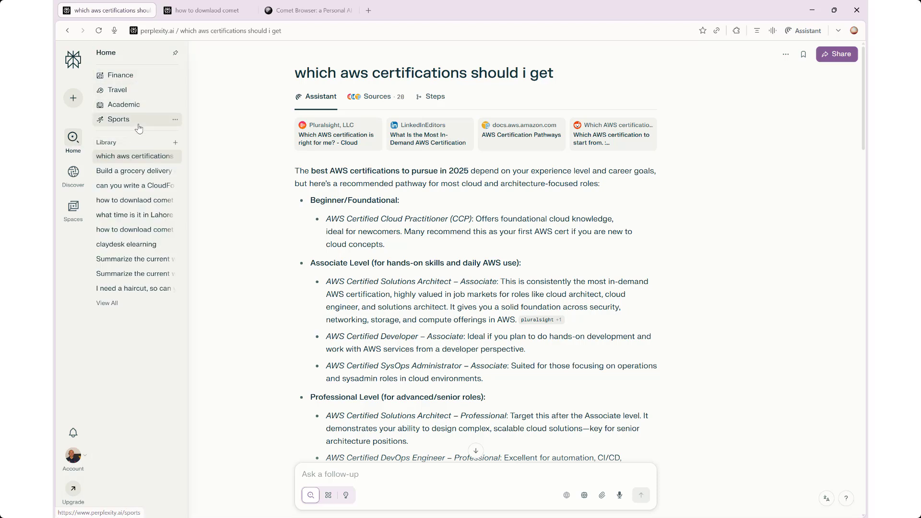
mouse_move(72, 176)
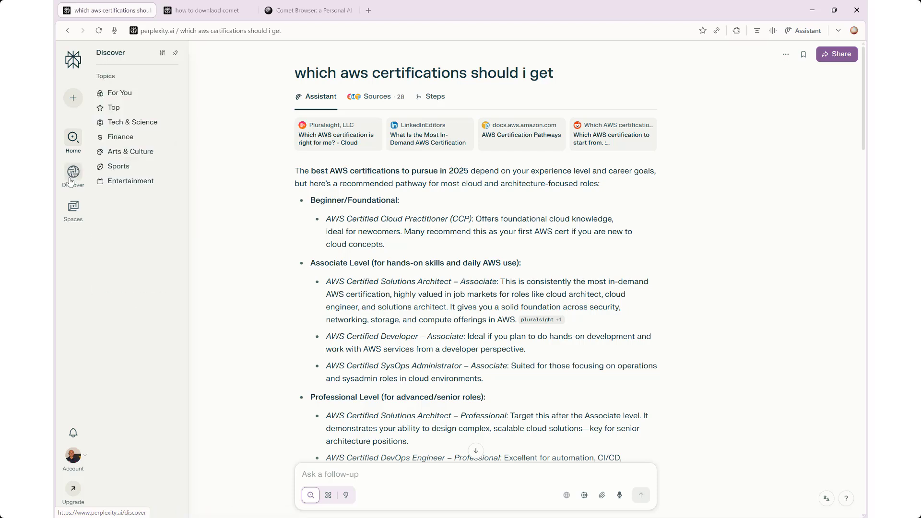
click(136, 126)
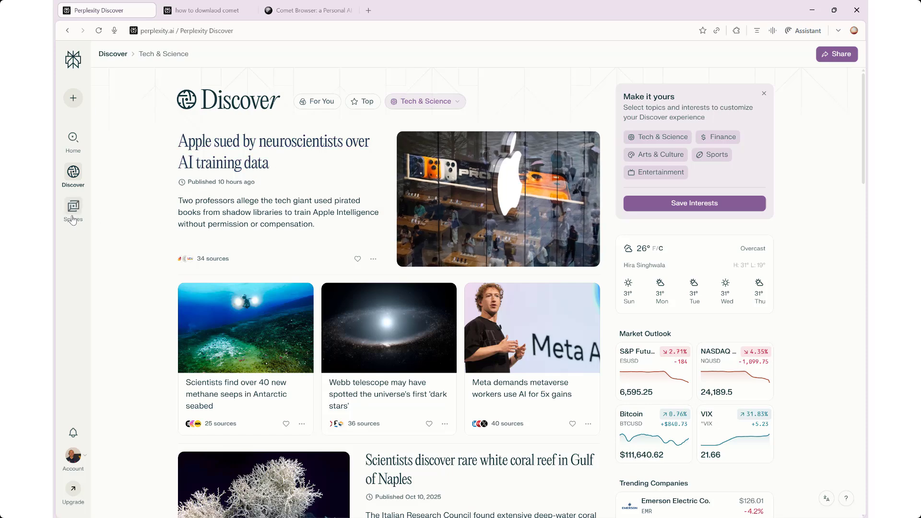
Step: Open the account menu from the sidebar avatar, showing Preferences, Assistant, Connectors and All settings
mouse_move(70, 220)
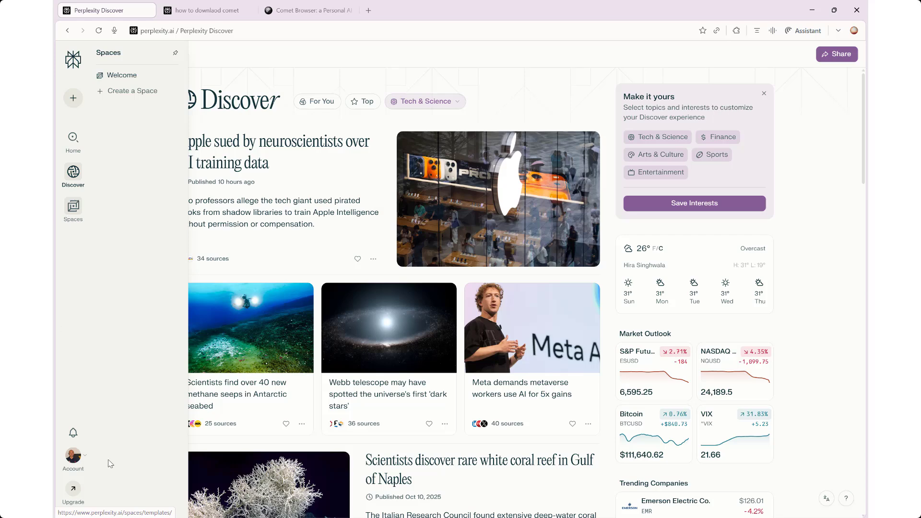
click(74, 456)
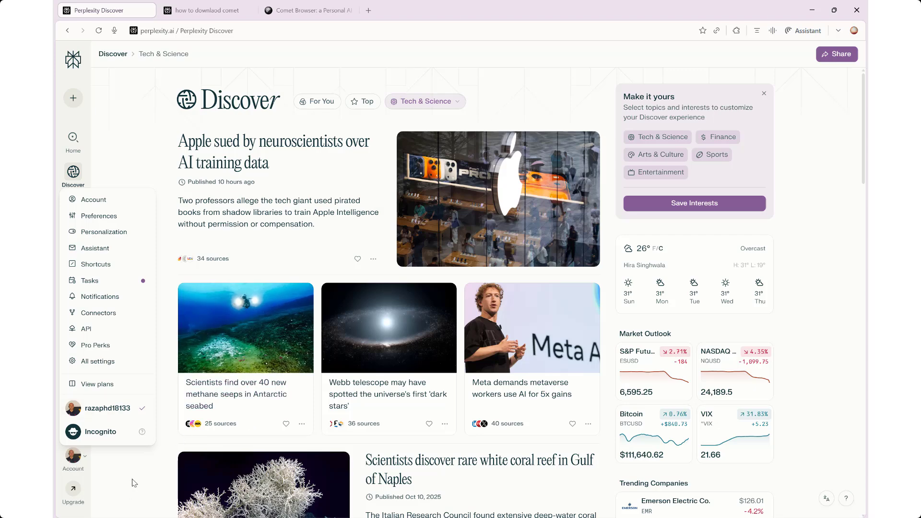
Step: Close the account menu and browse the Tech & Science articles, ending back at the top
scroll(303, 308, down, 9)
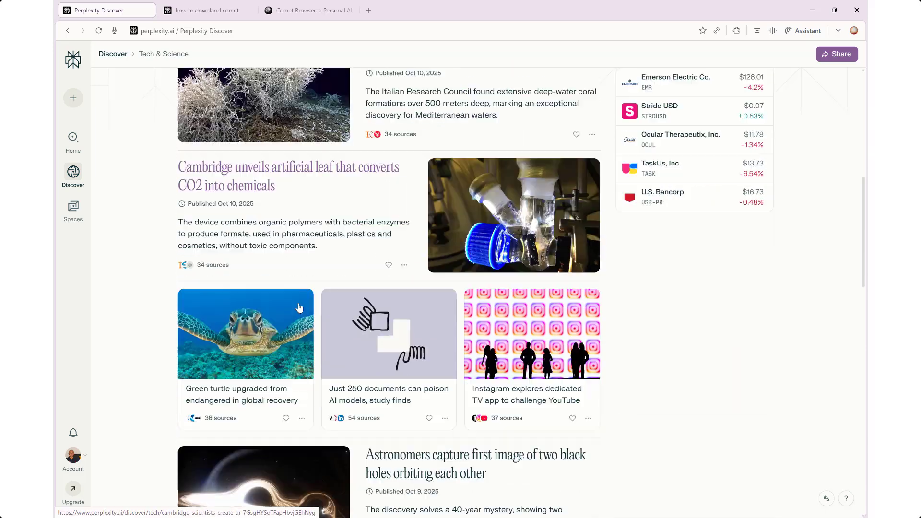
scroll(299, 308, down, 2)
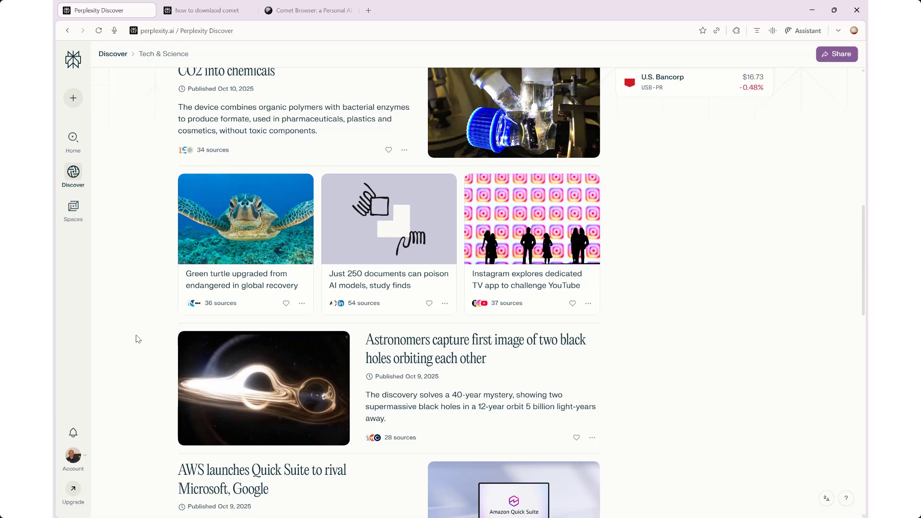
scroll(138, 339, up, 12)
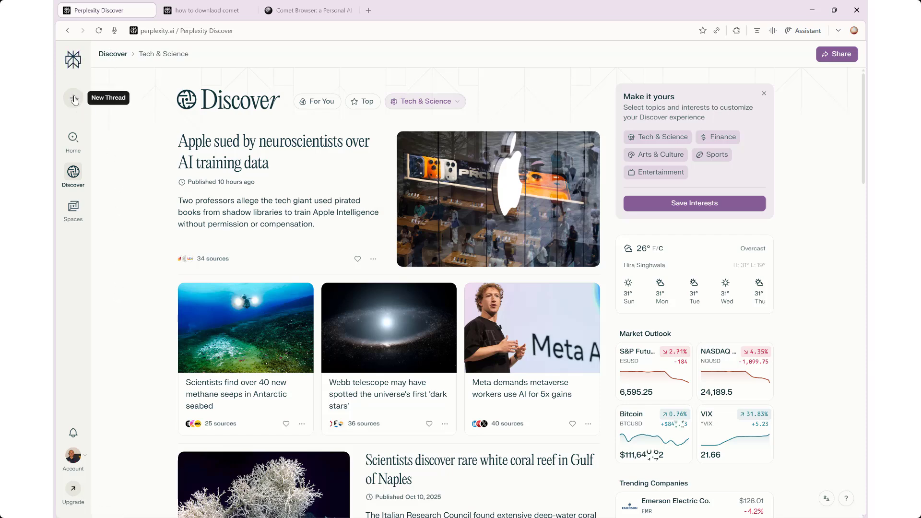
scroll(812, 325, down, 4)
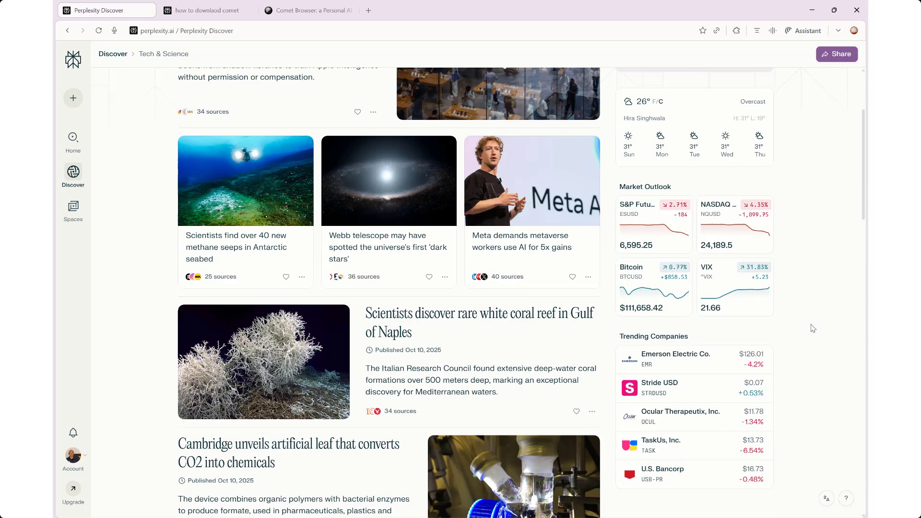
scroll(835, 327, up, 2)
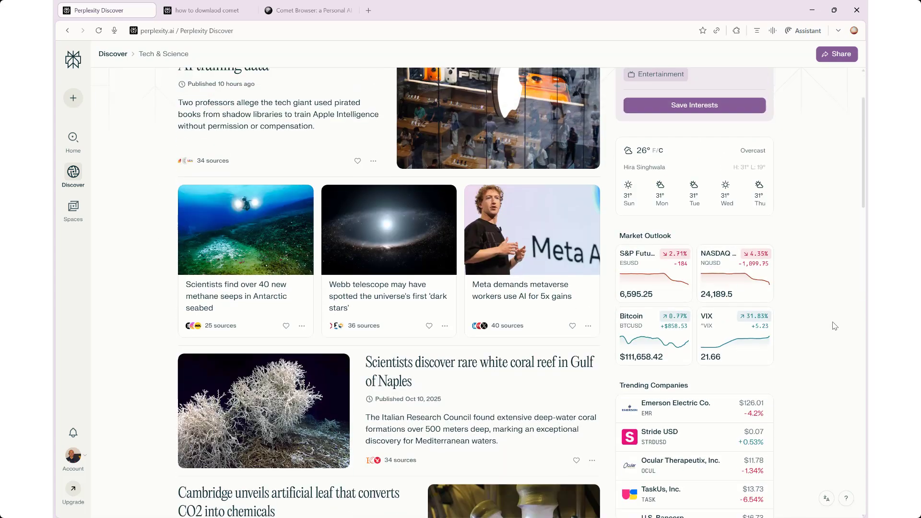
scroll(836, 321, up, 2)
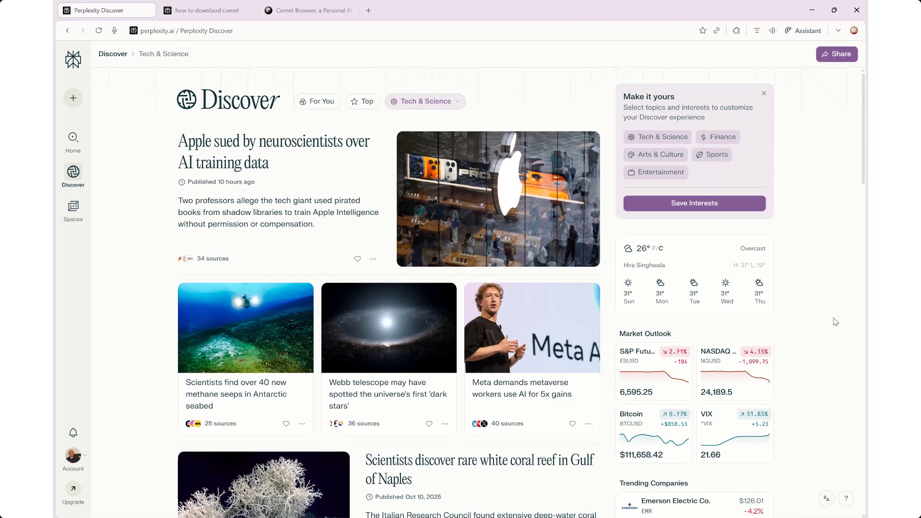